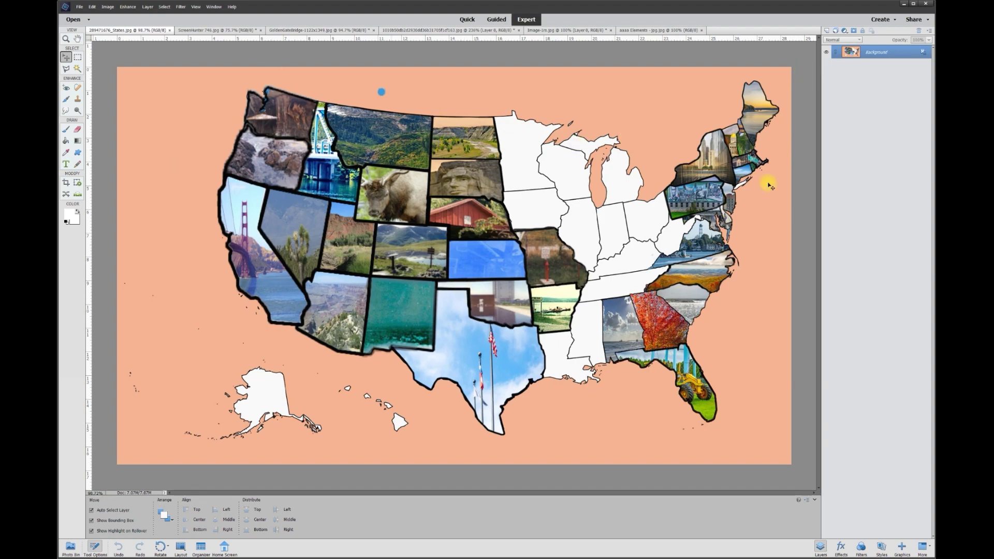
- Switch from the finished photo collage to the ScreenHunter 746 map and show only Layer 2 copy and Layer 1 copy
{"action": "scroll", "coordinate": [656, 240], "scroll_direction": "up", "scroll_amount": 3}
{"action": "scroll", "coordinate": [320, 264], "scroll_direction": "down", "scroll_amount": 3}
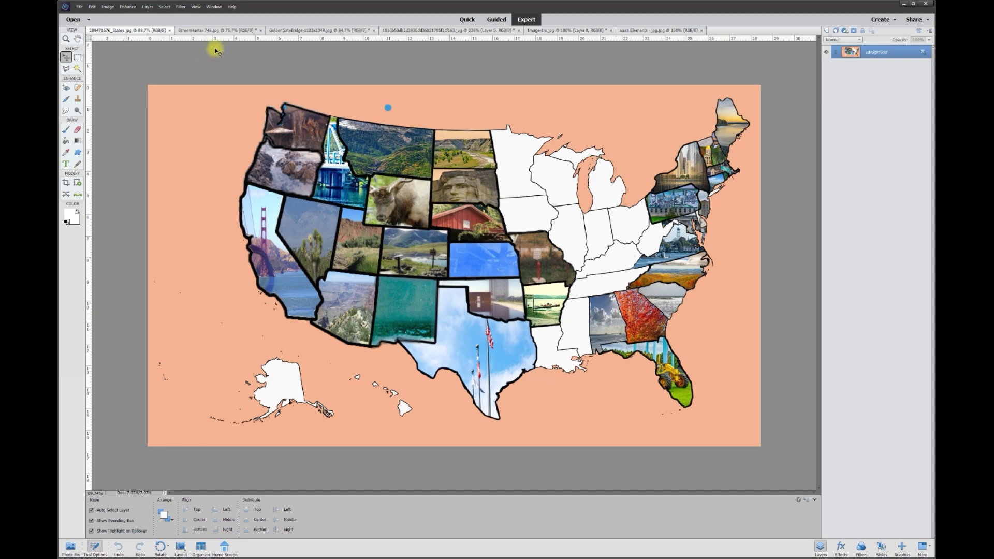
{"action": "left_click", "coordinate": [205, 32]}
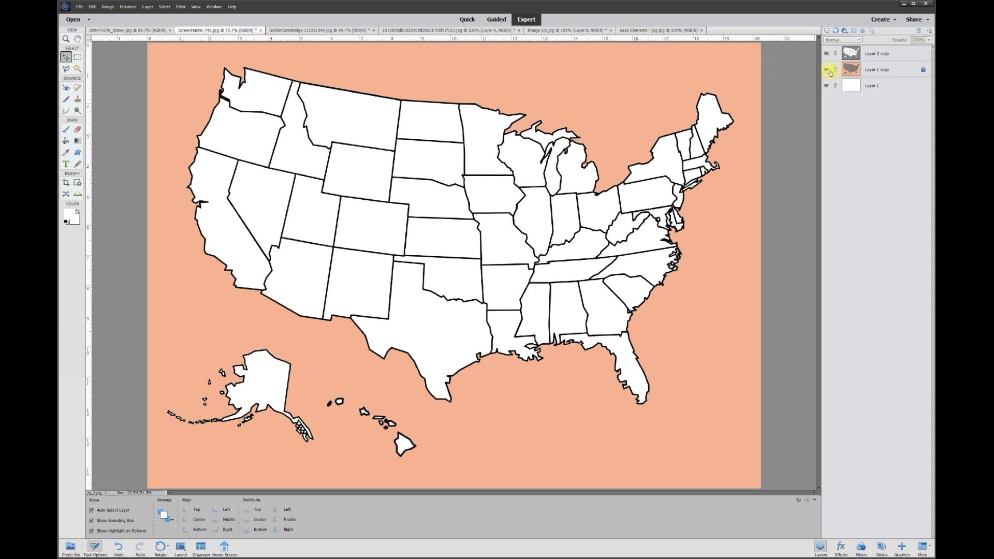
{"action": "left_click", "coordinate": [826, 53], "text": "alt"}
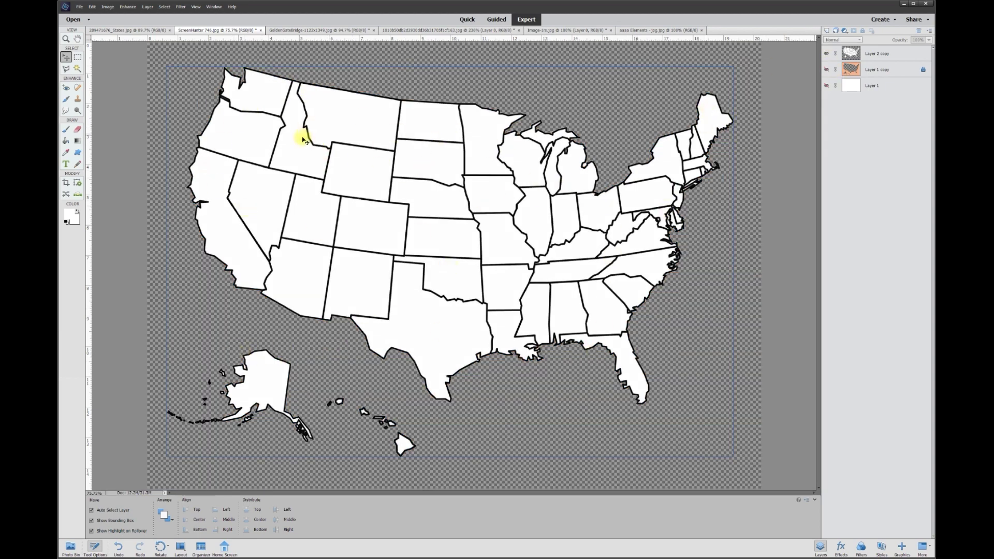
{"action": "left_click", "coordinate": [827, 69]}
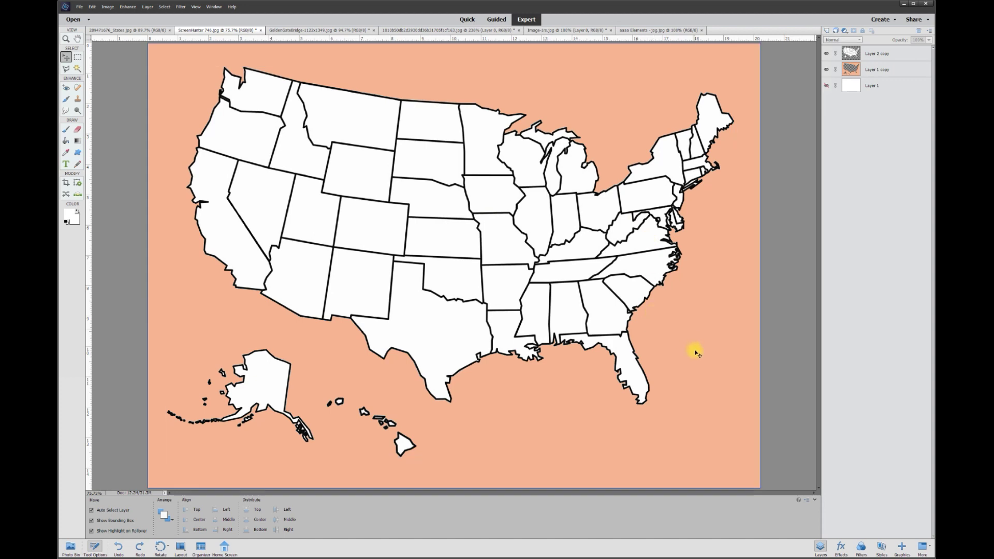
{"action": "left_click", "coordinate": [872, 75]}
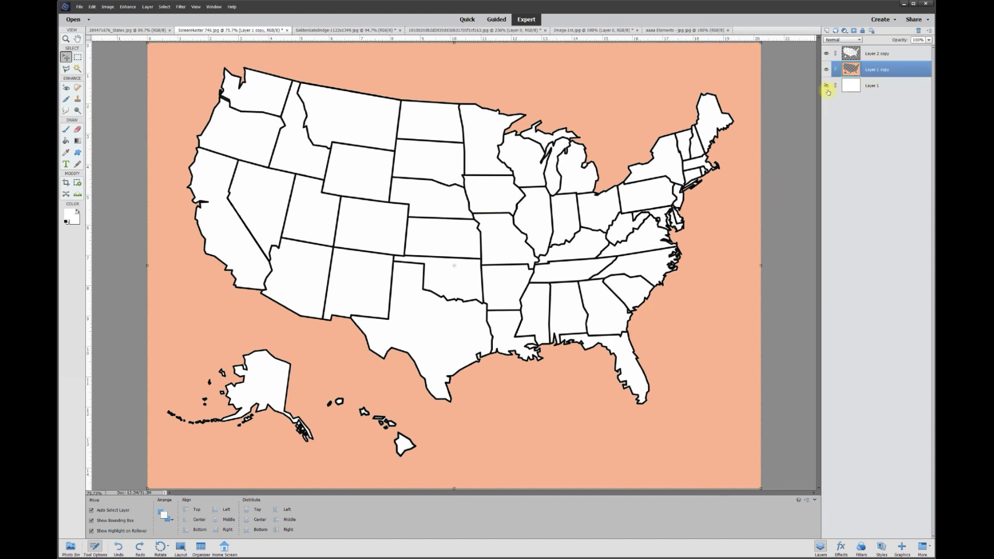
{"action": "left_click", "coordinate": [885, 53]}
{"action": "left_click", "coordinate": [881, 69], "text": "shift"}
{"action": "right_click", "coordinate": [879, 69]}
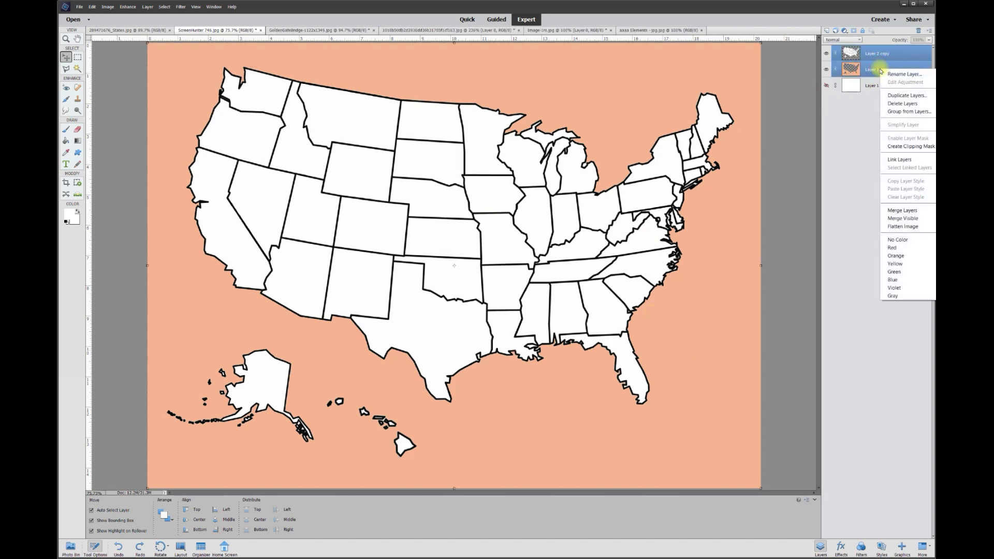
{"action": "left_click", "coordinate": [855, 159]}
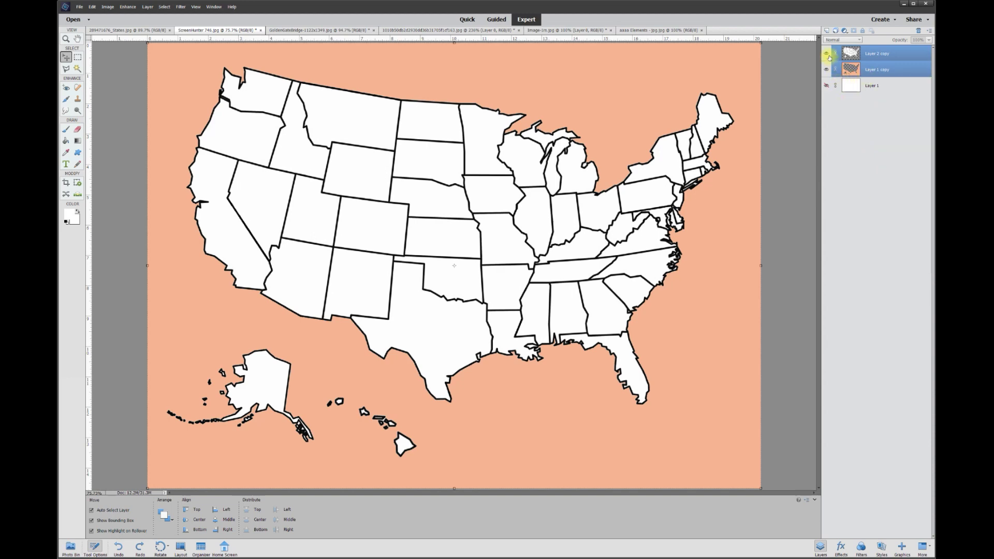
{"action": "left_click", "coordinate": [78, 69]}
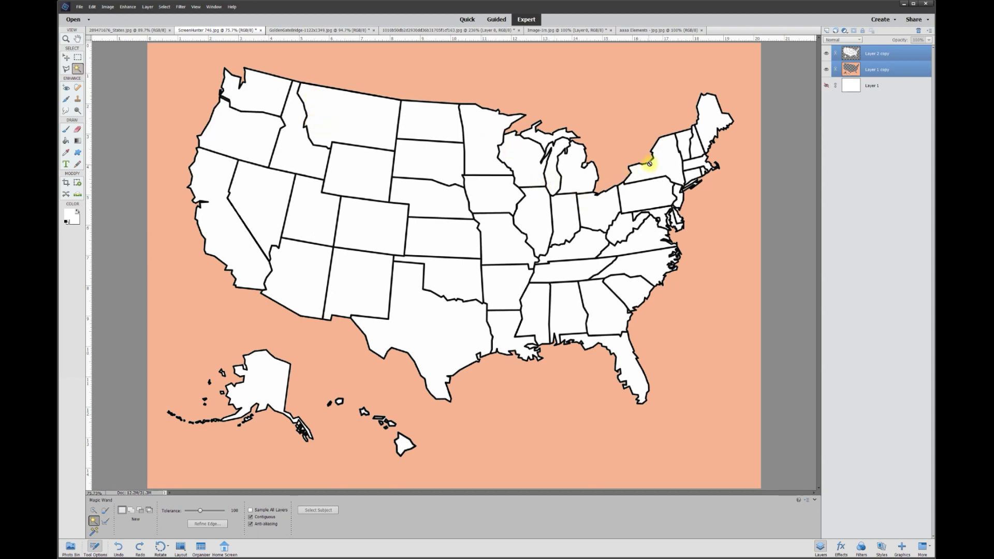
- Hide Layer 2 copy and toggle Layer 1 copy's visibility to check the transparent cut-outs inside its state outlines
{"action": "left_click", "coordinate": [875, 70]}
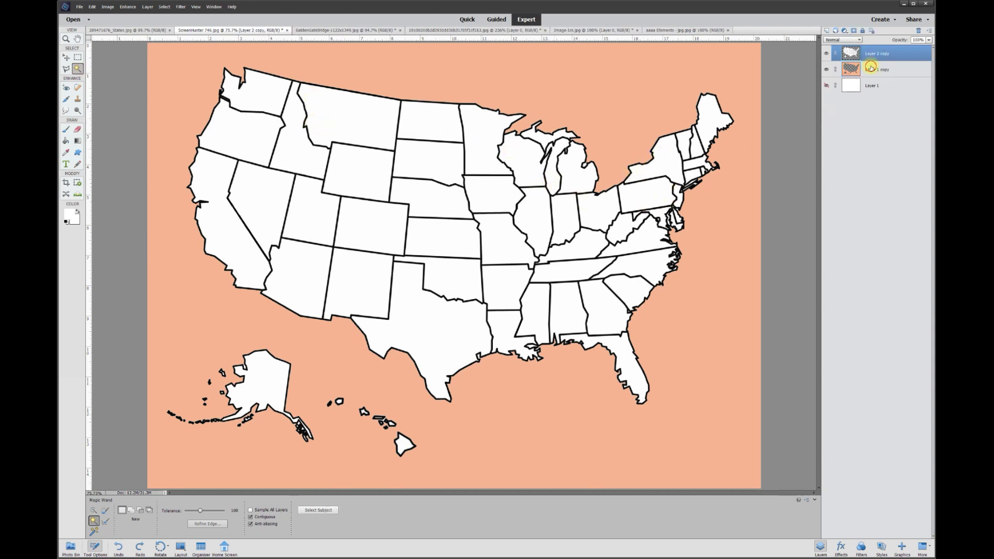
{"action": "left_click", "coordinate": [826, 54]}
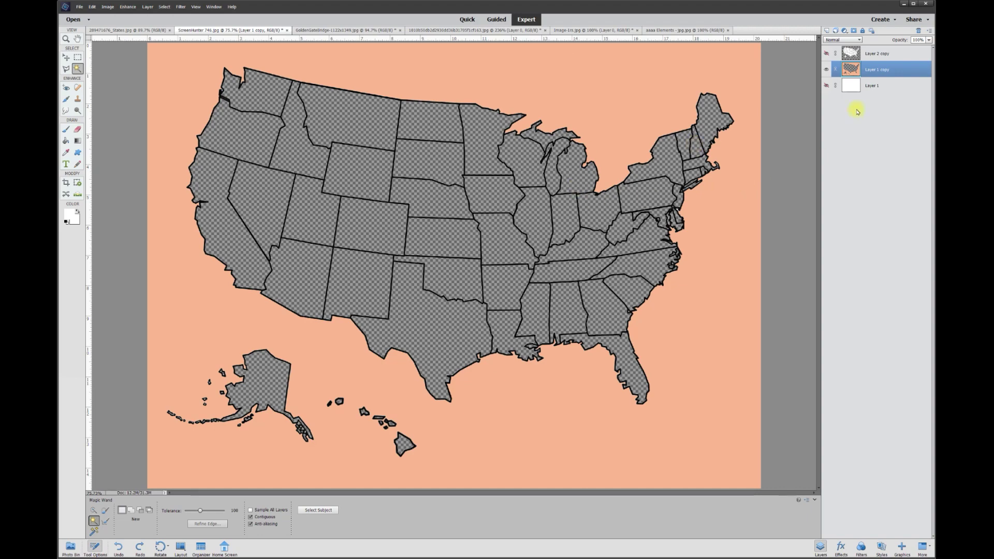
{"action": "left_click", "coordinate": [829, 69]}
{"action": "left_click", "coordinate": [829, 70]}
{"action": "left_click", "coordinate": [829, 70]}
{"action": "left_click", "coordinate": [828, 70]}
{"action": "left_click", "coordinate": [828, 69]}
{"action": "left_click", "coordinate": [828, 70]}
{"action": "left_click", "coordinate": [828, 70]}
{"action": "left_click", "coordinate": [829, 69]}
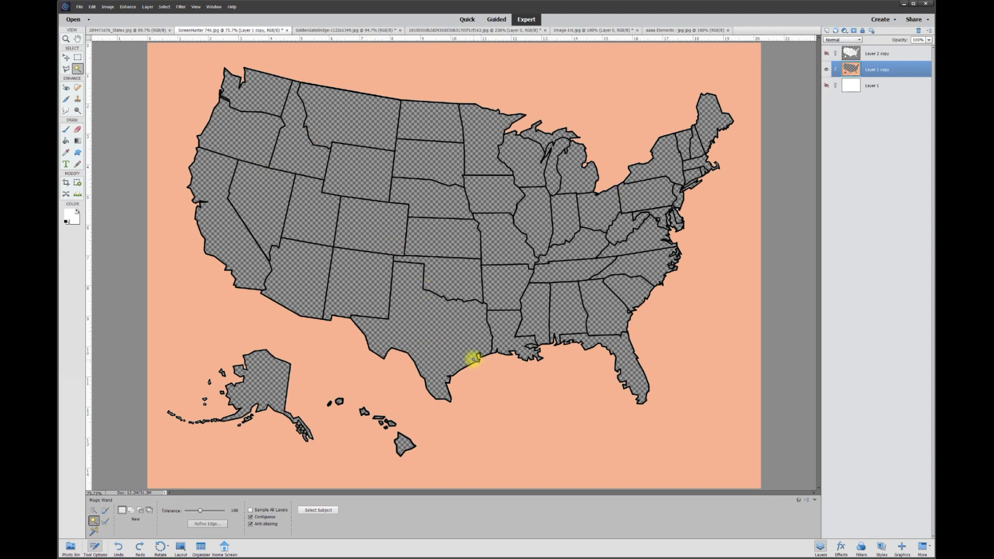
- Make the white Layer 1 visible beneath the outlined map layer
{"action": "left_click", "coordinate": [68, 59]}
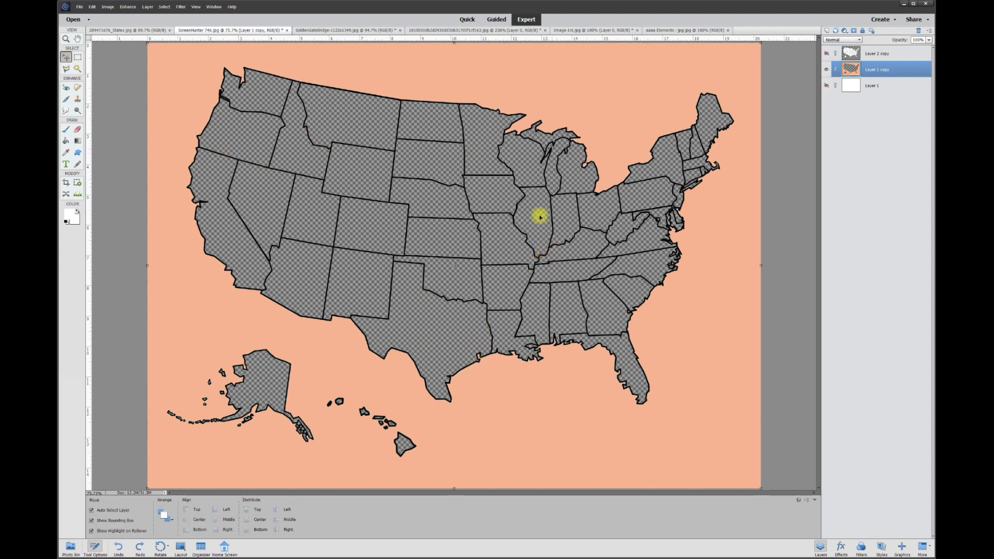
{"action": "left_click", "coordinate": [877, 86]}
{"action": "left_click", "coordinate": [827, 86]}
{"action": "left_click", "coordinate": [827, 85]}
{"action": "left_click", "coordinate": [827, 86]}
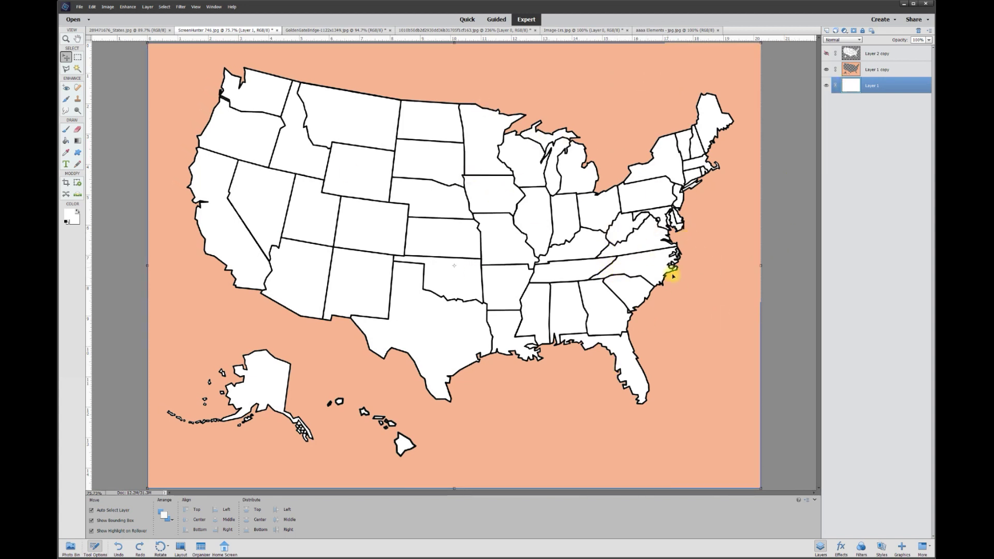
- Lock both Layer 1 and Layer 1 copy
{"action": "left_click", "coordinate": [876, 87]}
{"action": "left_click", "coordinate": [864, 31]}
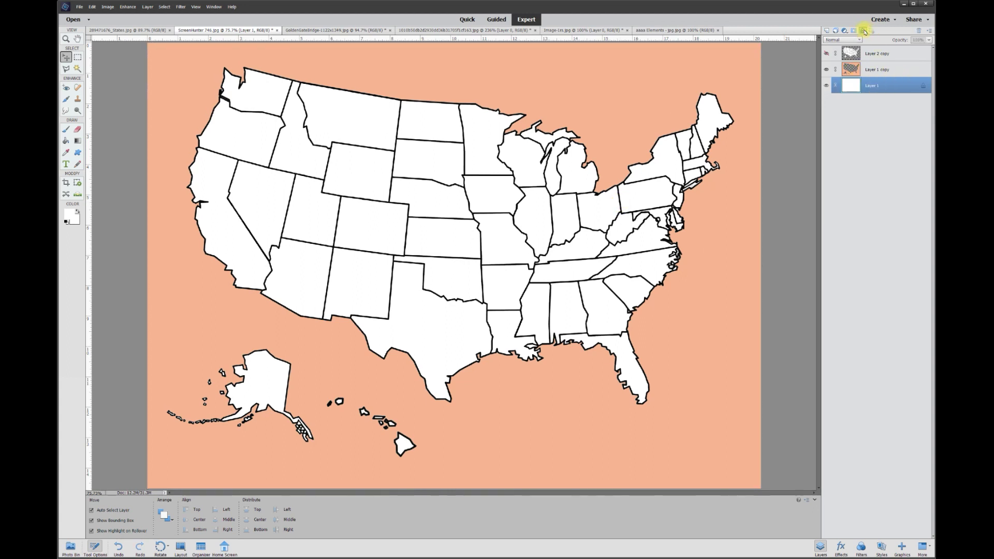
{"action": "left_click", "coordinate": [885, 70]}
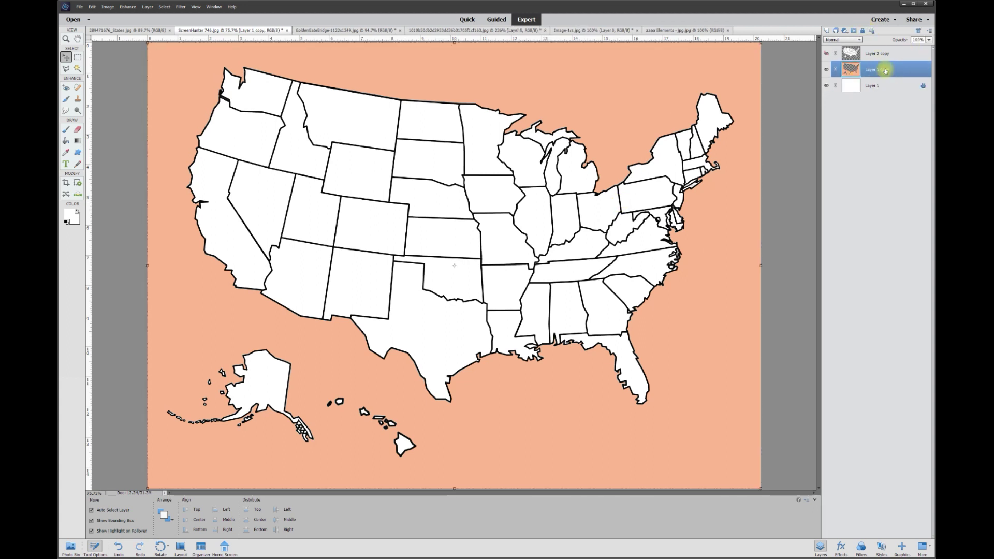
{"action": "left_click", "coordinate": [865, 31]}
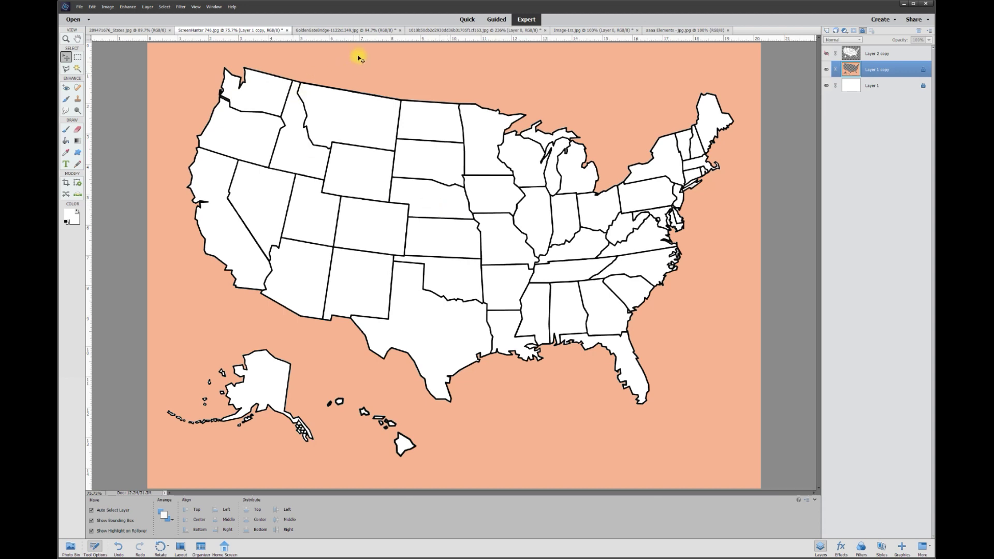
- Copy the Golden Gate Bridge photo into the map document and place its layer directly beneath Layer 1 copy
{"action": "left_click", "coordinate": [358, 30]}
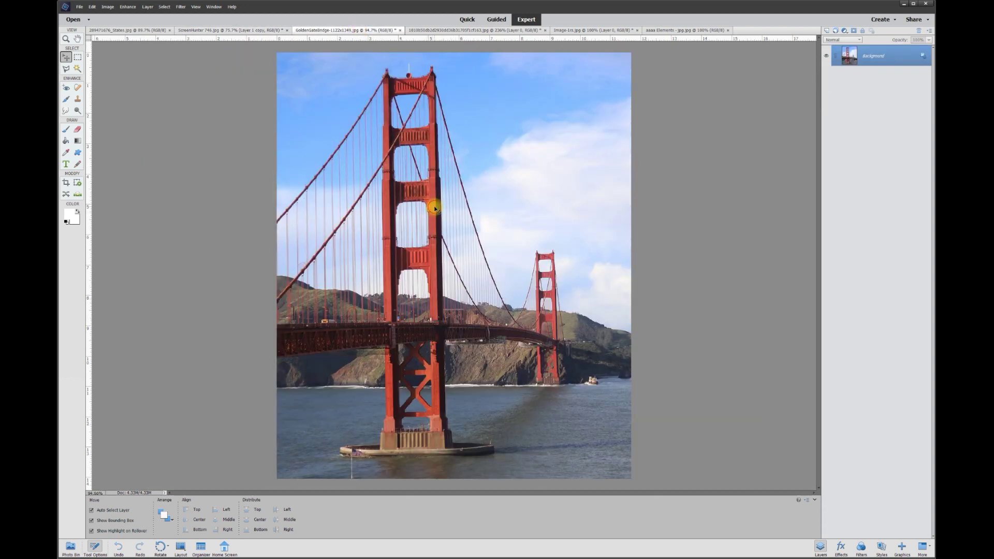
{"action": "left_click", "coordinate": [224, 31]}
{"action": "left_click_drag", "start_coordinate": [224, 31], "coordinate": [365, 207]}
{"action": "left_click_drag", "start_coordinate": [470, 183], "coordinate": [440, 203]}
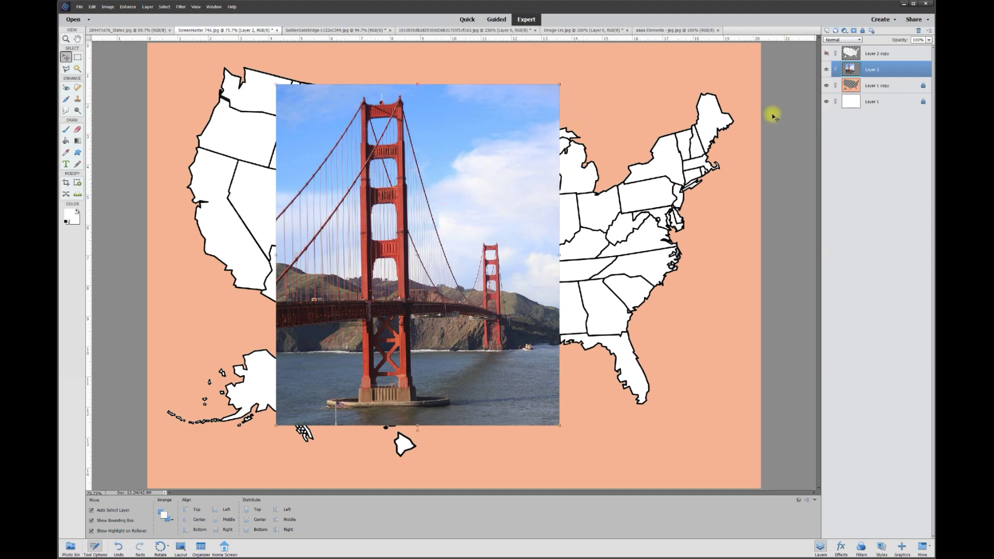
{"action": "left_click_drag", "start_coordinate": [876, 68], "coordinate": [879, 91]}
{"action": "left_click_drag", "start_coordinate": [456, 196], "coordinate": [434, 193]}
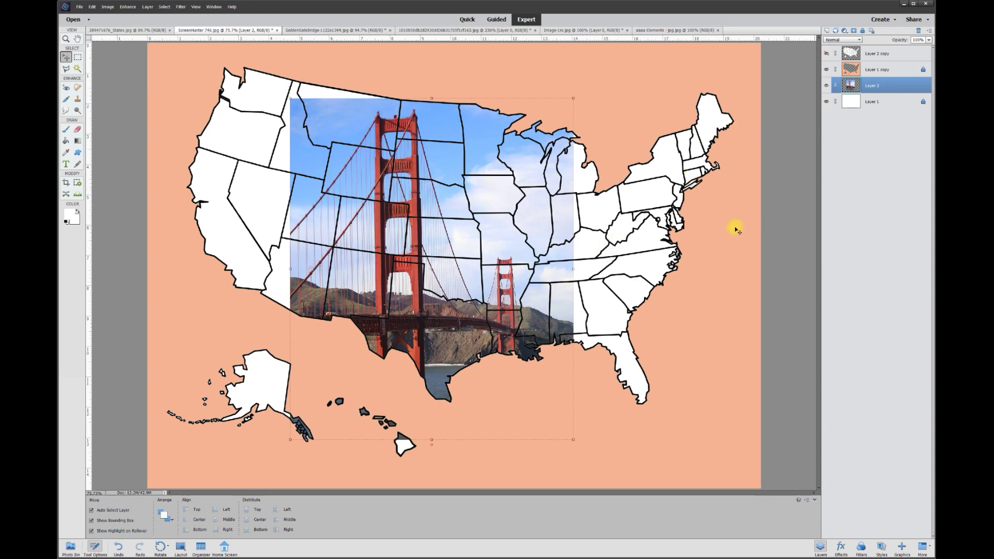
- Scale the bridge photo down proportionally and move it over California
{"action": "left_click_drag", "start_coordinate": [520, 195], "coordinate": [465, 161]}
{"action": "left_click_drag", "start_coordinate": [519, 67], "coordinate": [365, 249]}
{"action": "left_click_drag", "start_coordinate": [337, 281], "coordinate": [267, 175]}
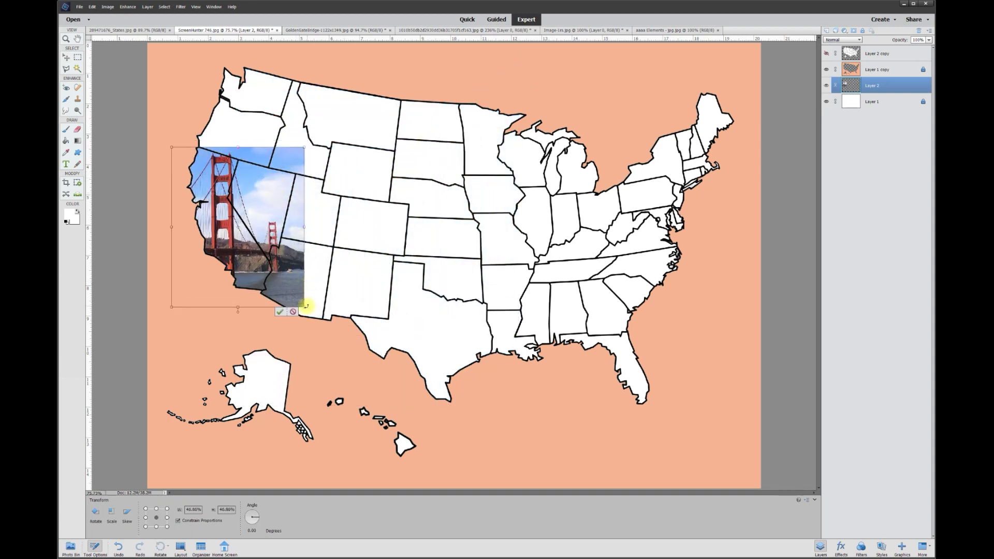
{"action": "left_click_drag", "start_coordinate": [305, 307], "coordinate": [290, 289]}
{"action": "left_click_drag", "start_coordinate": [221, 227], "coordinate": [223, 233]}
- Adjust the bridge photo's height and position so the towers sit within California, and apply the transform
{"action": "scroll", "coordinate": [222, 234], "scroll_direction": "up", "scroll_amount": 5}
{"action": "left_click_drag", "start_coordinate": [217, 162], "coordinate": [218, 163]}
{"action": "left_click_drag", "start_coordinate": [258, 73], "coordinate": [258, 63]}
{"action": "left_click_drag", "start_coordinate": [260, 380], "coordinate": [259, 371]}
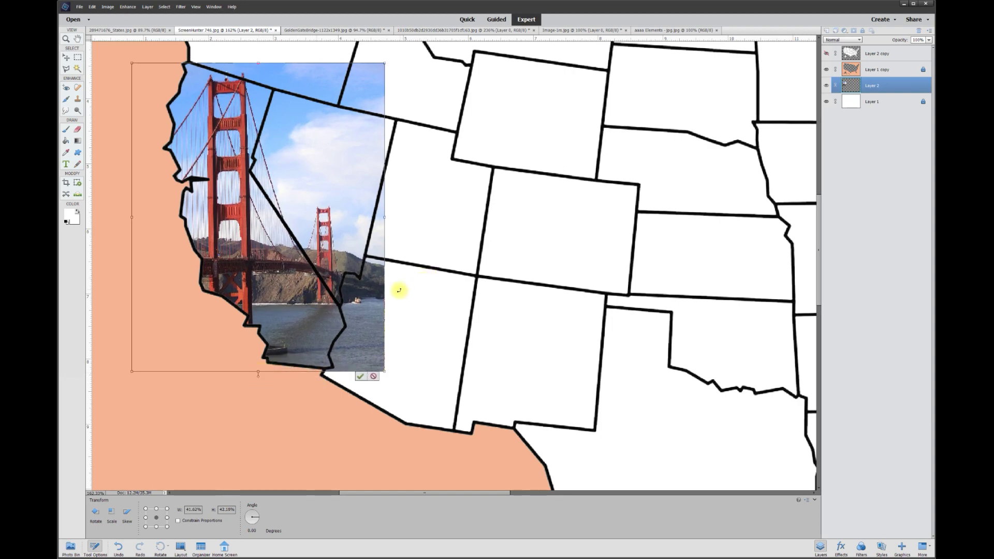
{"action": "left_click_drag", "start_coordinate": [331, 297], "coordinate": [291, 244]}
{"action": "left_click", "coordinate": [320, 386]}
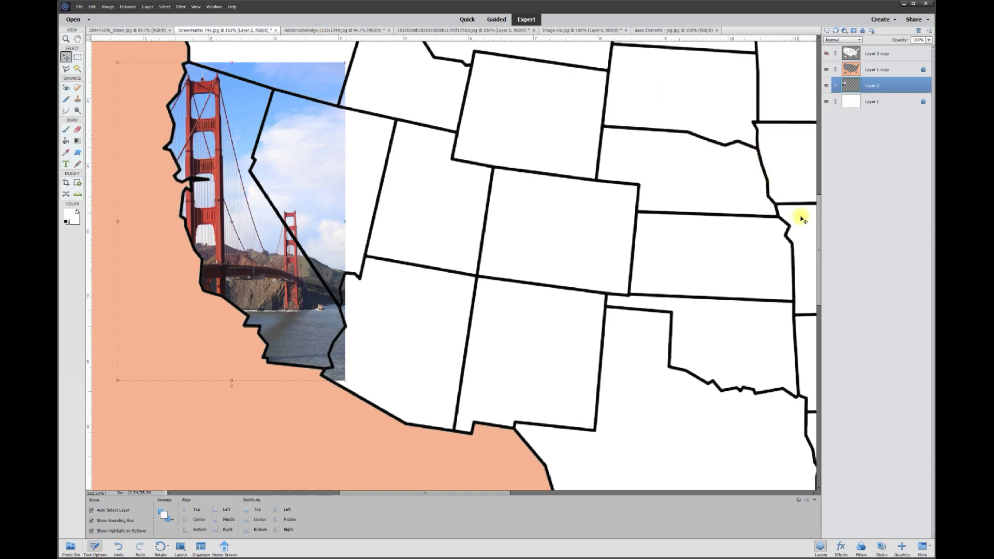
- Outline the part of the bridge photo beyond California's borders with the Polygonal Lasso, delete it and clear the selection
{"action": "left_click_drag", "start_coordinate": [819, 218], "coordinate": [817, 204]}
{"action": "left_click", "coordinate": [67, 69]}
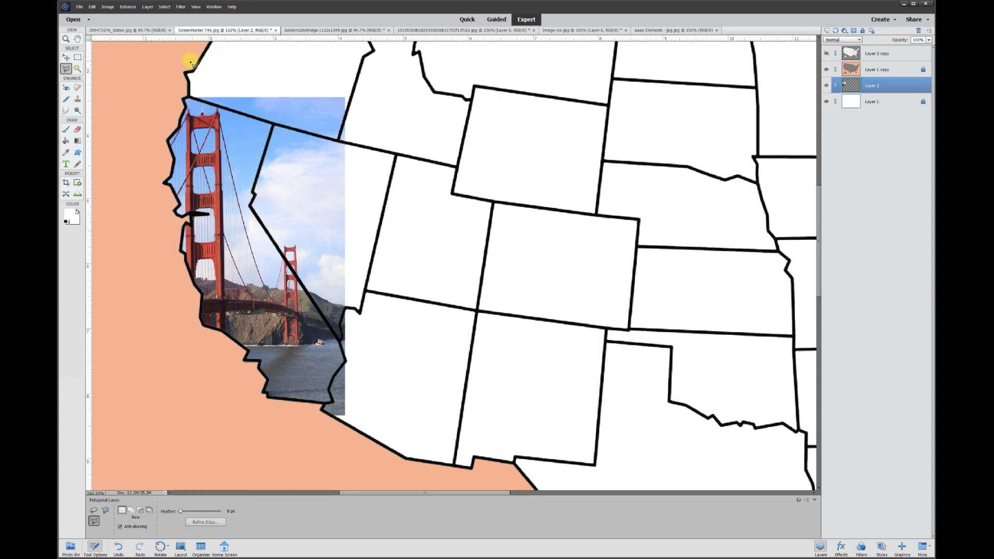
{"action": "left_click", "coordinate": [347, 73]}
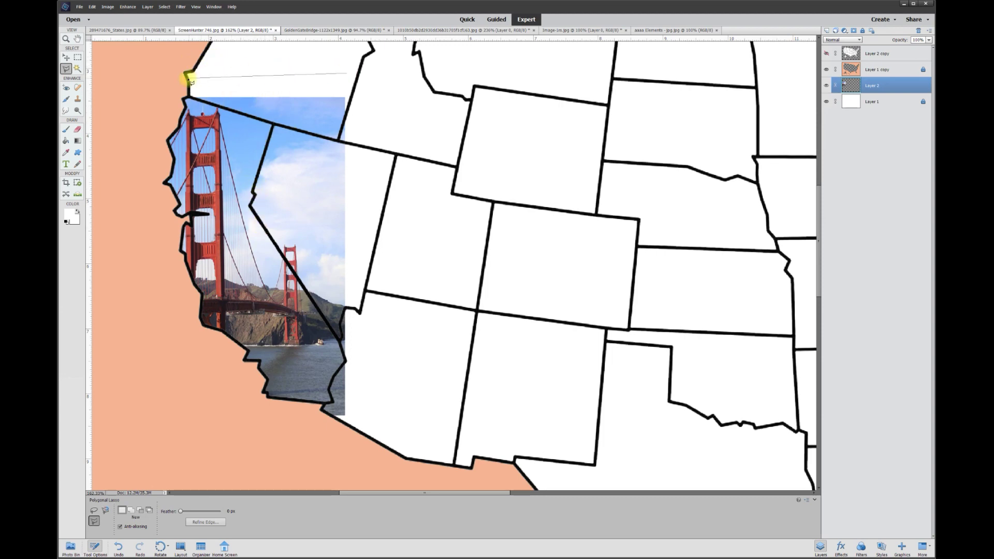
{"action": "left_click", "coordinate": [188, 78]}
{"action": "left_click", "coordinate": [190, 98]}
{"action": "left_click", "coordinate": [271, 125]}
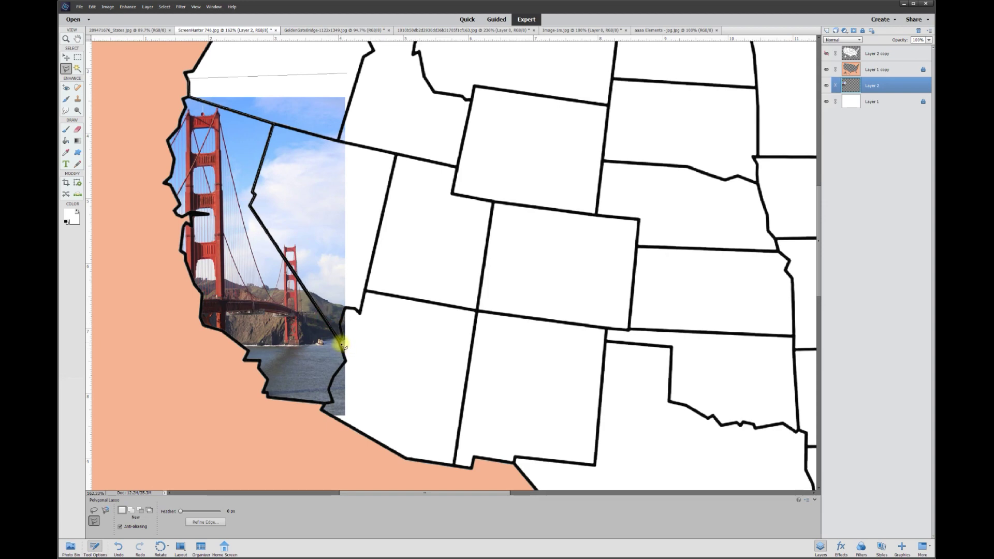
{"action": "left_click", "coordinate": [346, 360]}
{"action": "left_click", "coordinate": [333, 374]}
{"action": "left_click", "coordinate": [329, 390]}
{"action": "left_click", "coordinate": [323, 407]}
{"action": "left_click", "coordinate": [318, 434]}
{"action": "left_click", "coordinate": [397, 432]}
{"action": "double_click", "coordinate": [394, 163]}
{"action": "key", "text": "Delete"}
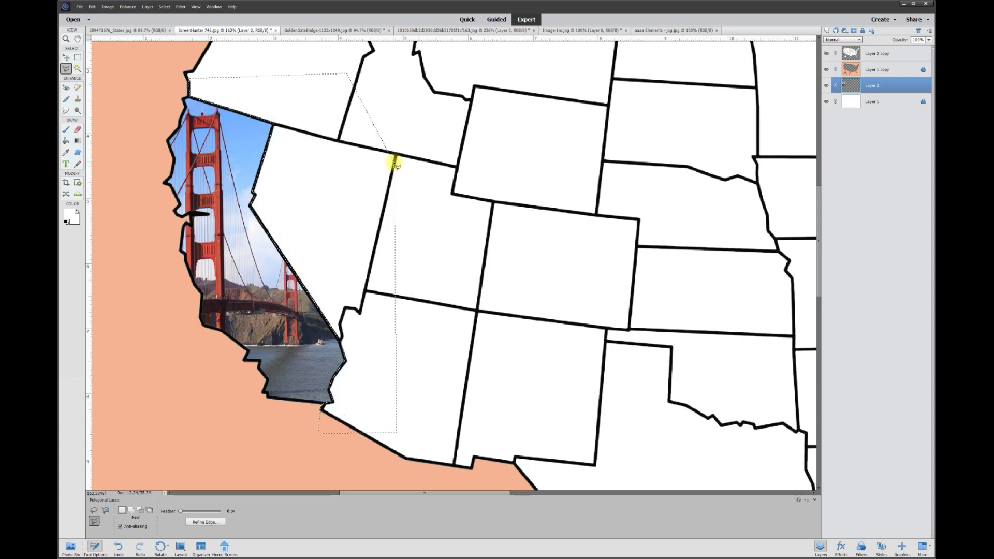
{"action": "key", "text": "ctrl+d"}
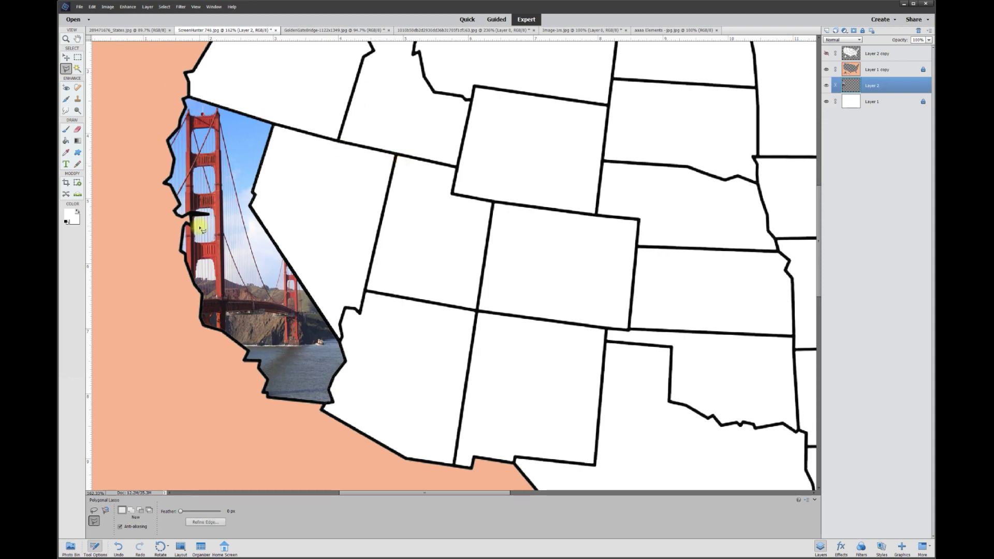
- Toggle Layer 2's visibility to check the trimmed bridge photo inside California
{"action": "scroll", "coordinate": [310, 196], "scroll_direction": "down", "scroll_amount": 5}
{"action": "scroll", "coordinate": [345, 199], "scroll_direction": "up", "scroll_amount": 5}
{"action": "left_click", "coordinate": [826, 85]}
{"action": "left_click", "coordinate": [826, 86]}
{"action": "left_click", "coordinate": [826, 86]}
{"action": "left_click", "coordinate": [827, 85]}
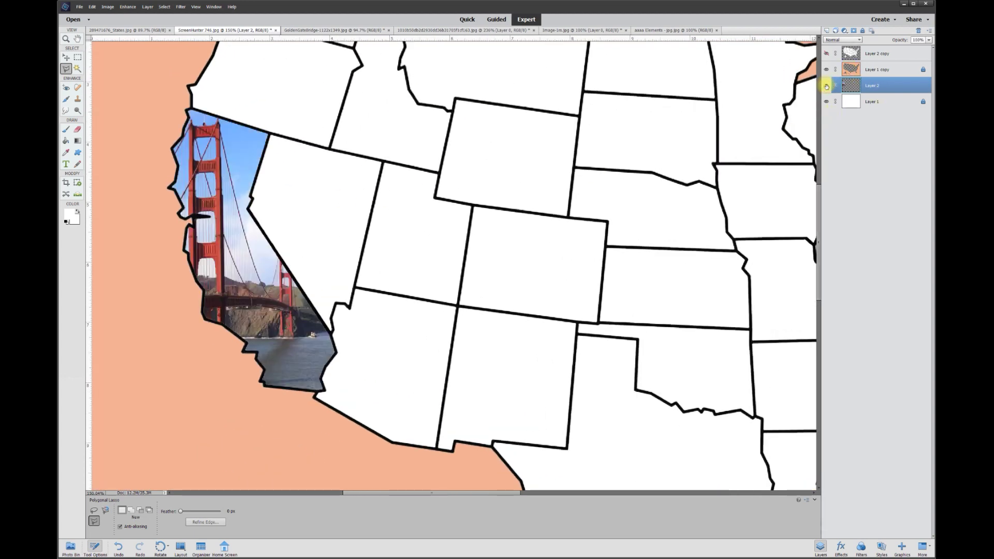
- Copy the desert cactus photo into the map document and move it over Nevada
{"action": "left_click", "coordinate": [450, 31]}
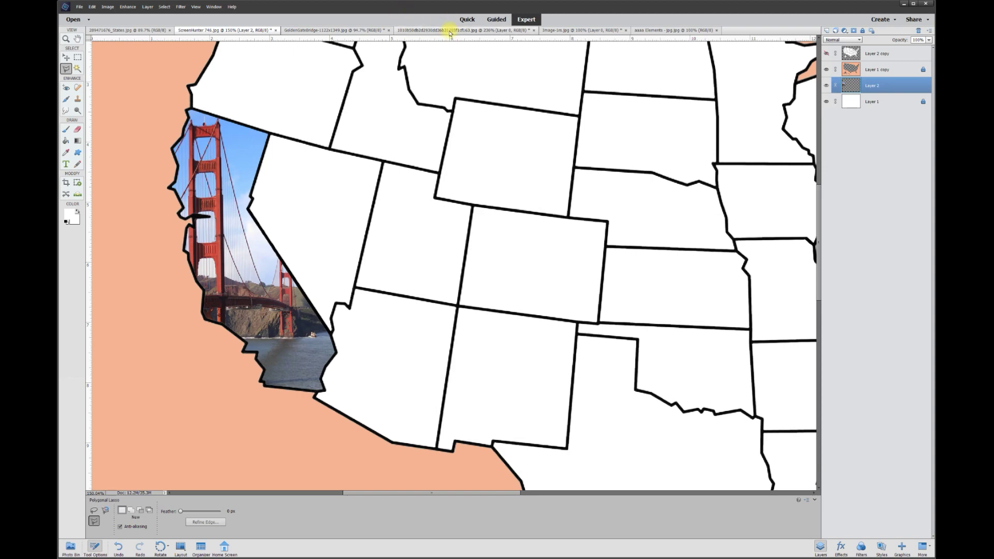
{"action": "left_click", "coordinate": [67, 57]}
{"action": "left_click_drag", "start_coordinate": [399, 171], "coordinate": [417, 193]}
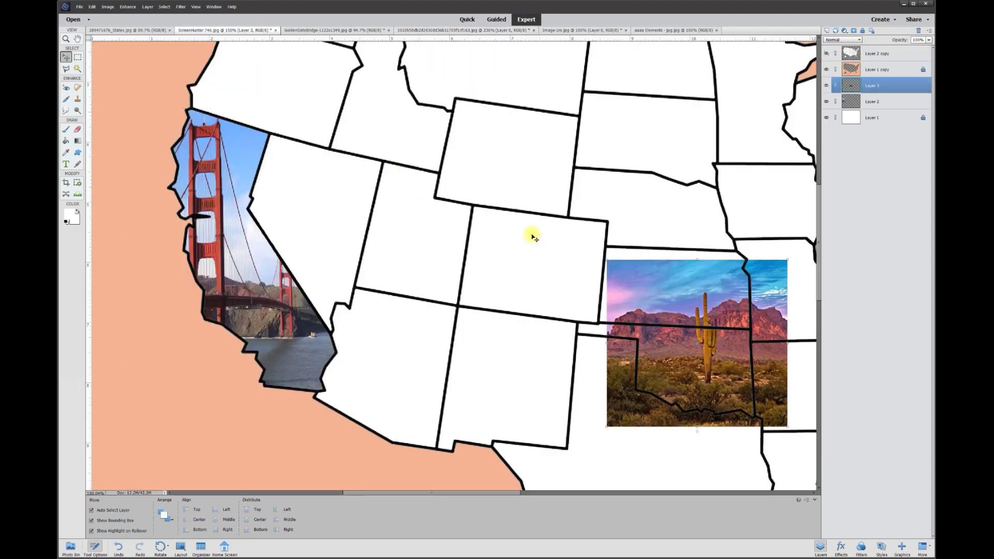
{"action": "left_click_drag", "start_coordinate": [746, 305], "coordinate": [333, 184]}
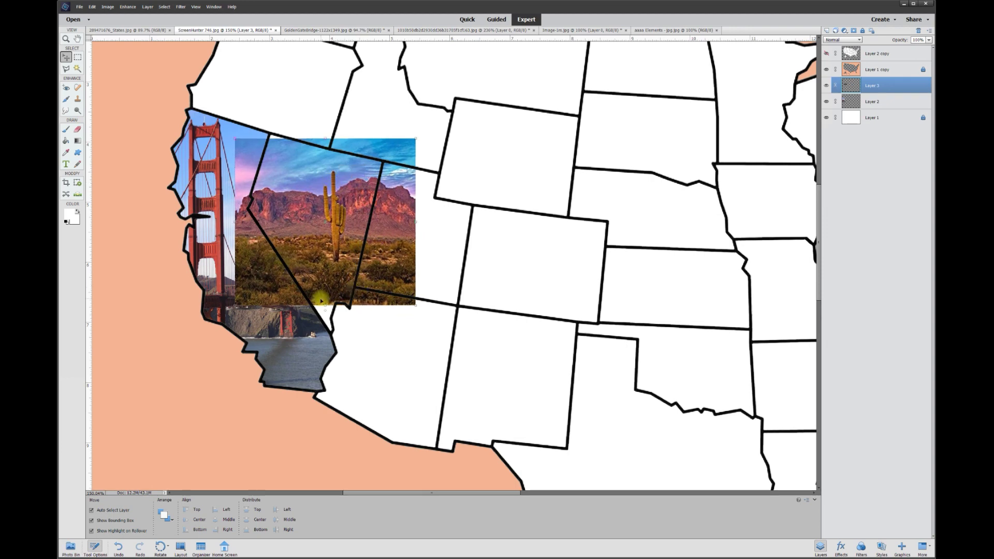
- Rotate the desert photo slightly and stretch it to cover all of Nevada, applying the transform
{"action": "left_click_drag", "start_coordinate": [325, 313], "coordinate": [328, 312]}
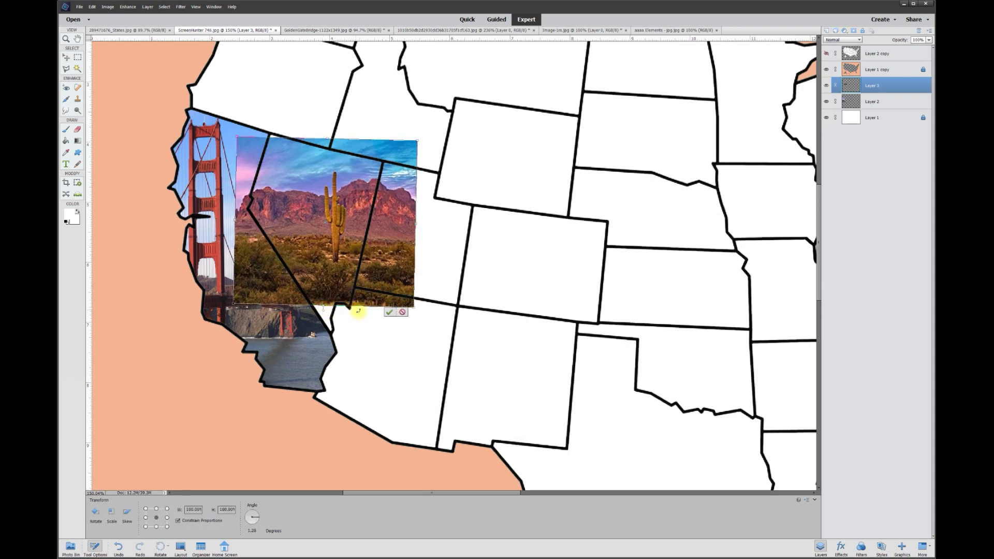
{"action": "left_click_drag", "start_coordinate": [349, 217], "coordinate": [326, 210]}
{"action": "left_click_drag", "start_coordinate": [211, 212], "coordinate": [223, 212]}
{"action": "left_click_drag", "start_coordinate": [295, 222], "coordinate": [298, 229]}
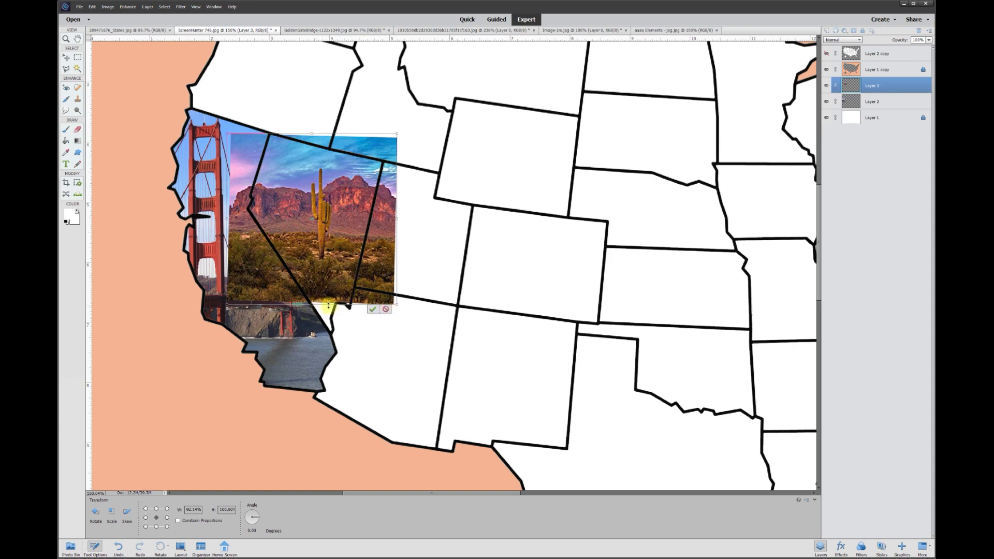
{"action": "left_click_drag", "start_coordinate": [311, 306], "coordinate": [311, 310]}
{"action": "left_click_drag", "start_coordinate": [397, 311], "coordinate": [407, 330]}
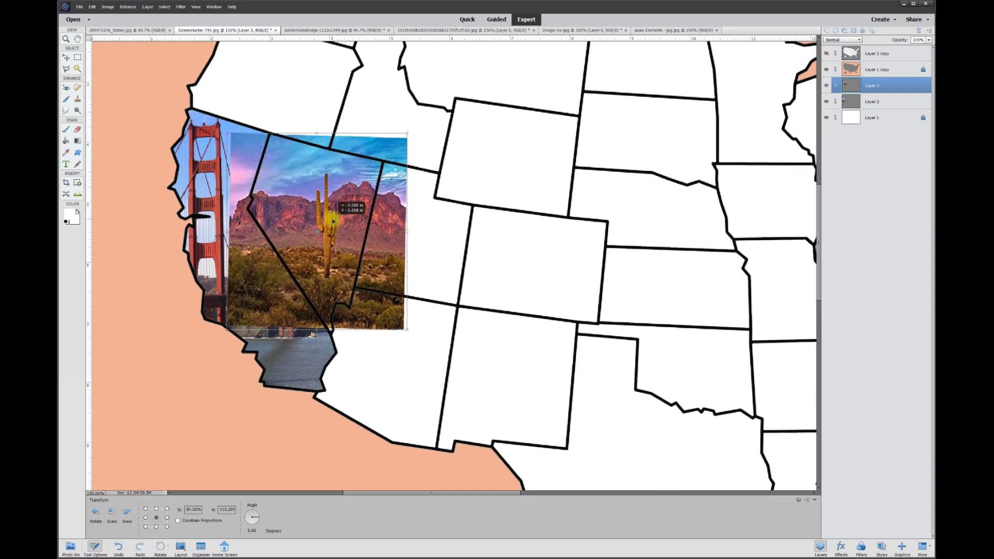
{"action": "left_click", "coordinate": [383, 335]}
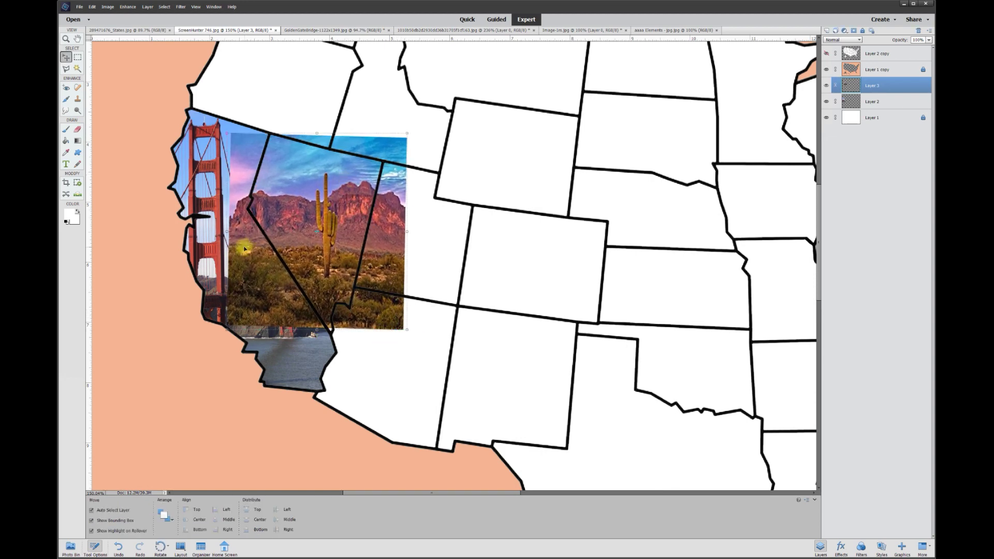
- Outline Nevada's border on the desert photo layer with a closed Polygonal Lasso selection
{"action": "scroll", "coordinate": [243, 244], "scroll_direction": "up", "scroll_amount": 5}
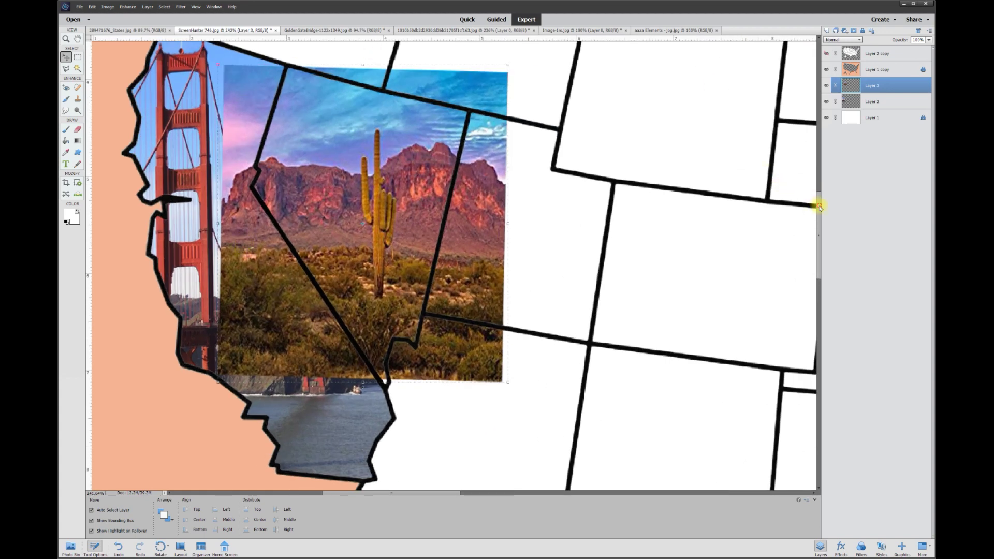
{"action": "left_click_drag", "start_coordinate": [820, 208], "coordinate": [819, 195]}
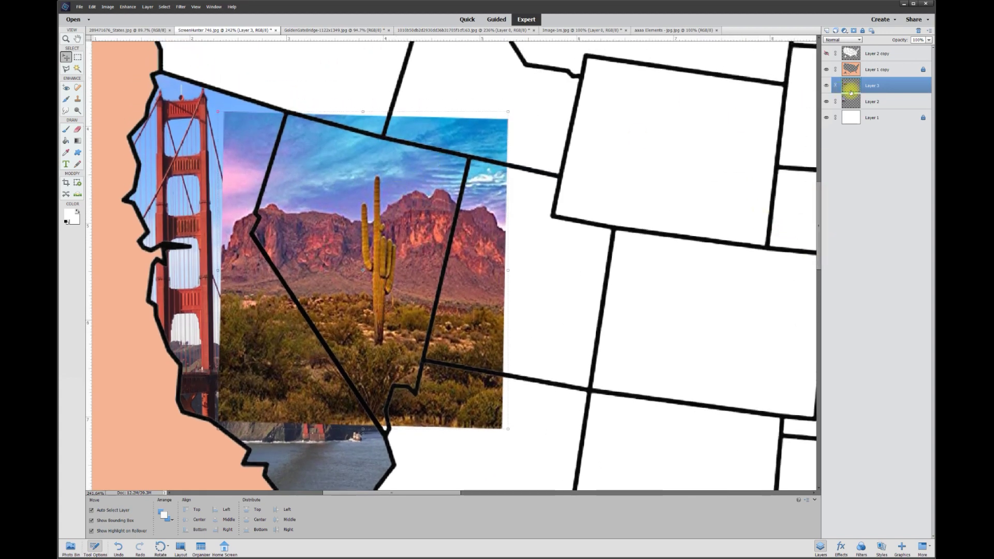
{"action": "left_click", "coordinate": [67, 68]}
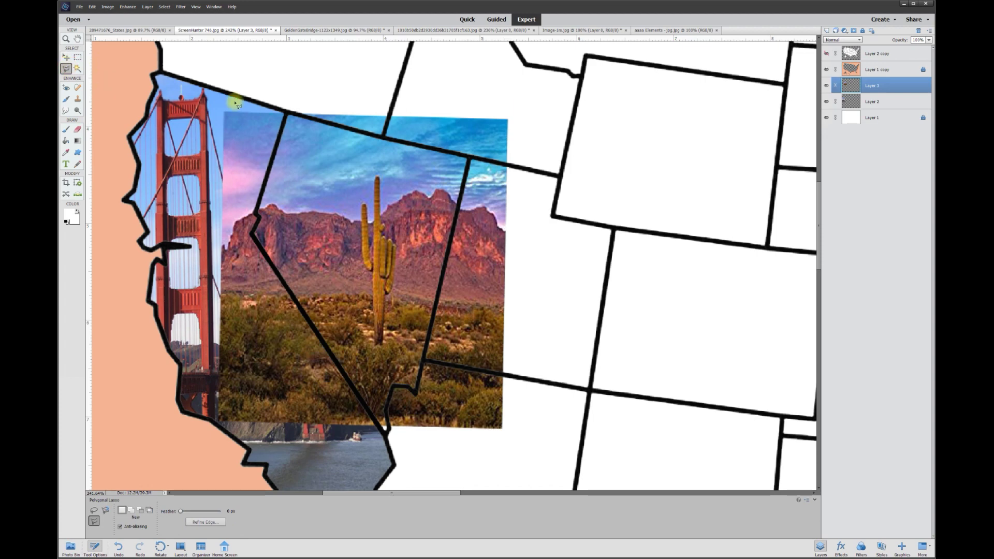
{"action": "left_click", "coordinate": [287, 112]}
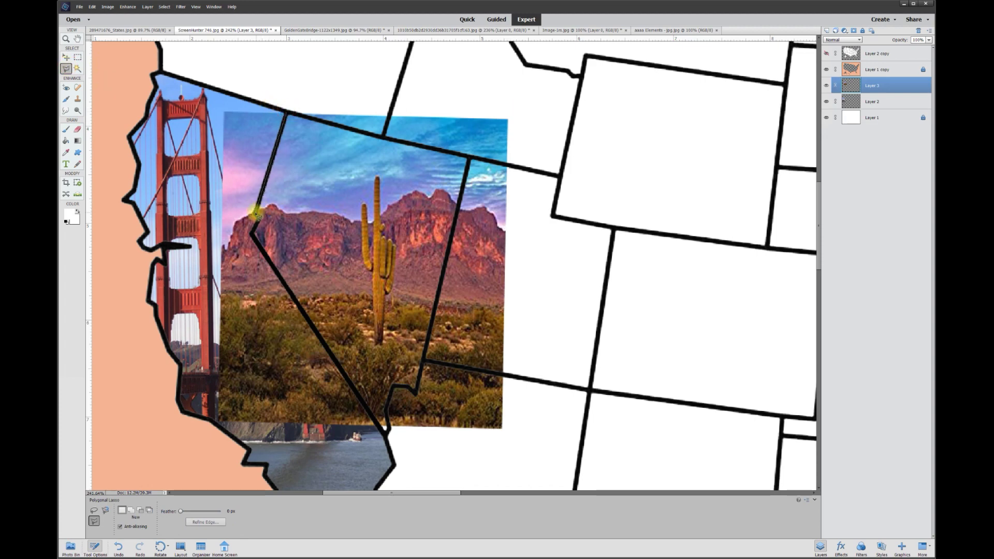
{"action": "left_click", "coordinate": [252, 232]}
{"action": "left_click", "coordinate": [386, 437]}
{"action": "left_click", "coordinate": [393, 389]}
{"action": "left_click", "coordinate": [431, 356]}
{"action": "left_click", "coordinate": [475, 162]}
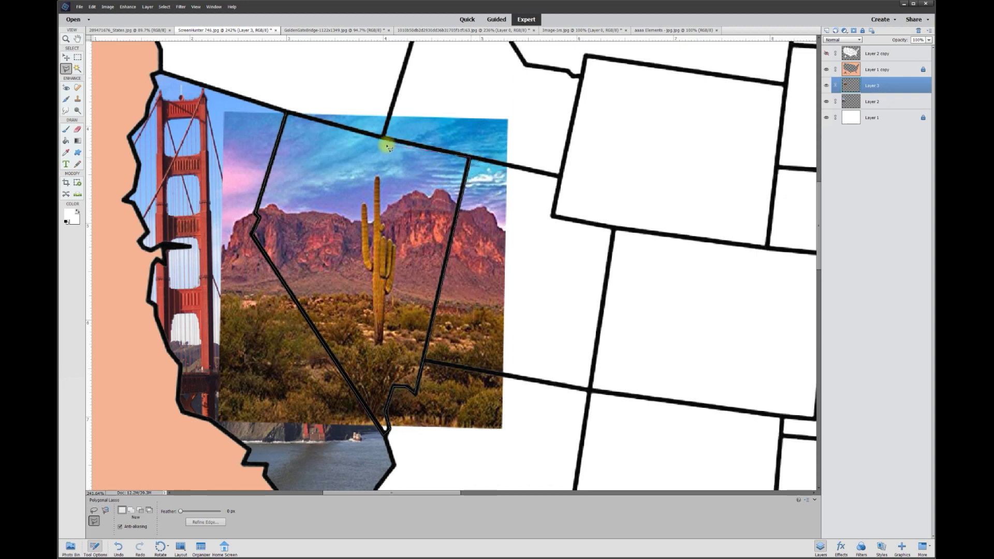
{"action": "left_click", "coordinate": [306, 116]}
{"action": "left_click", "coordinate": [288, 113]}
- Invert the Nevada selection, delete the desert photo outside the state and clear the selection
{"action": "right_click", "coordinate": [355, 224]}
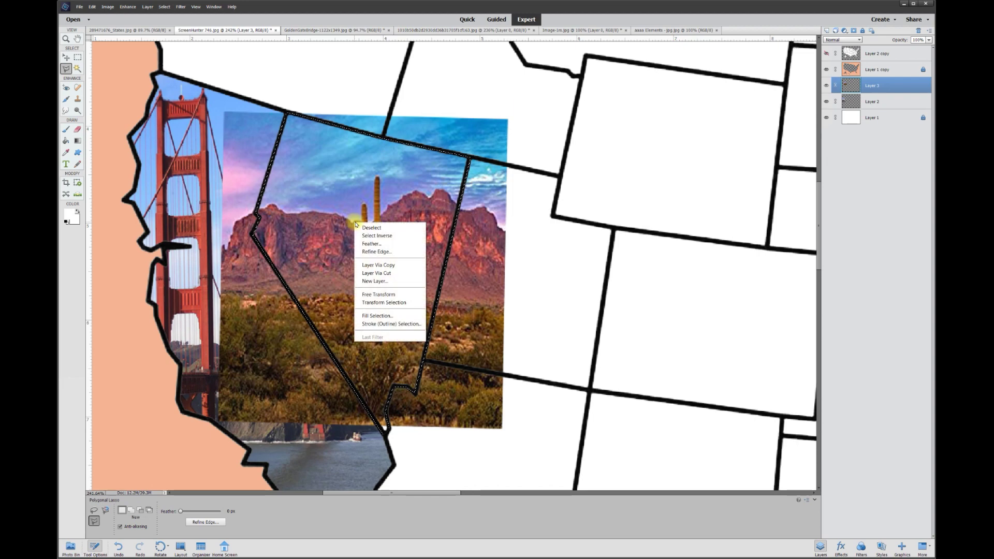
{"action": "left_click", "coordinate": [389, 237]}
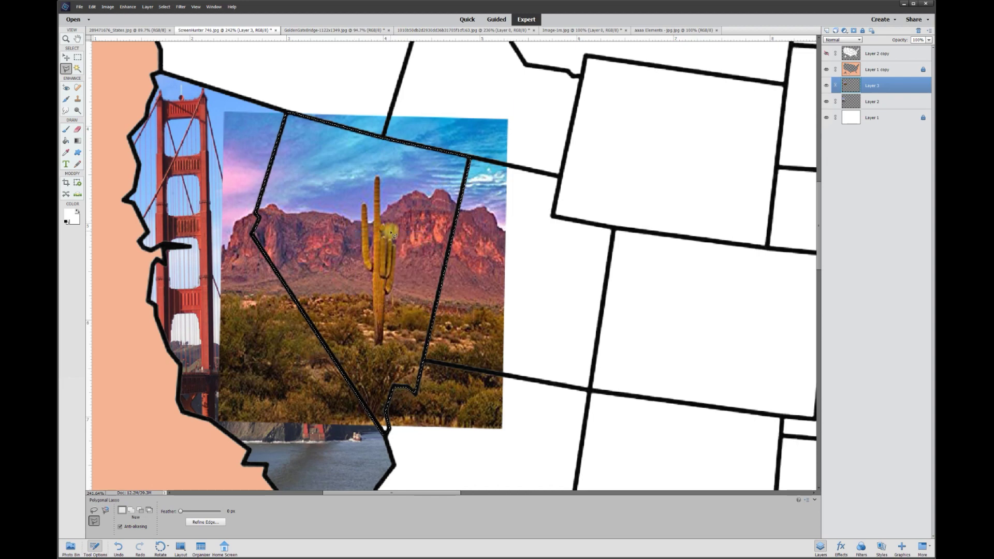
{"action": "key", "text": "Delete"}
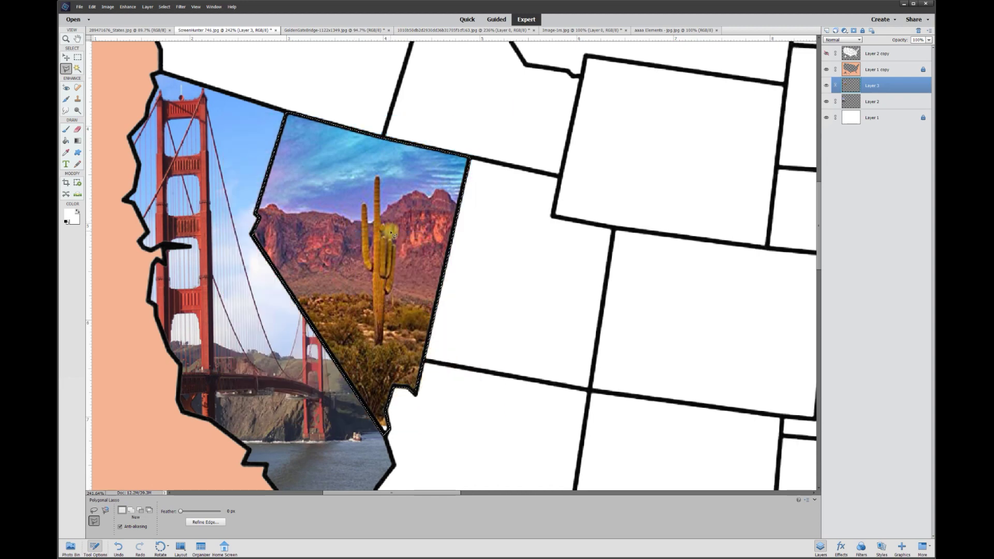
{"action": "key", "text": "ctrl+d"}
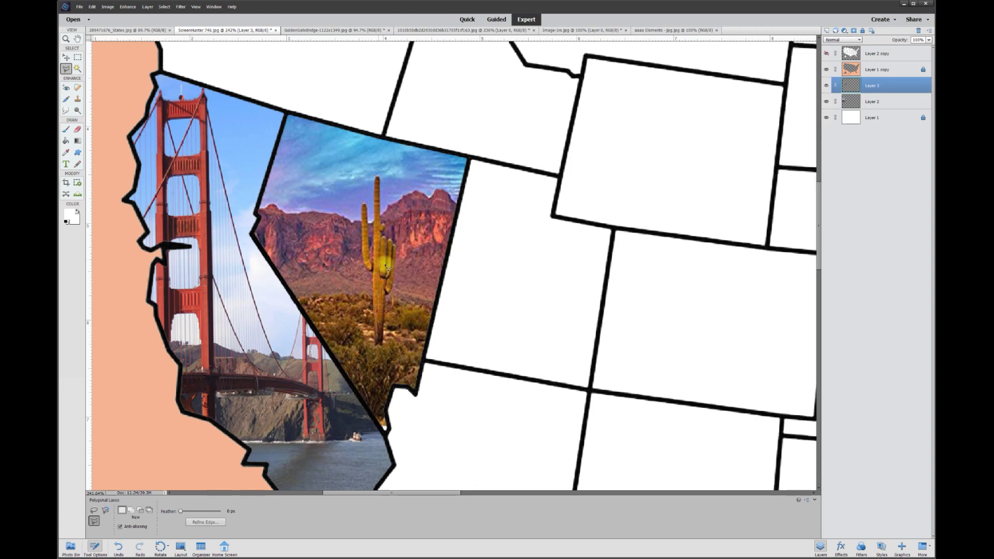
- Move the trimmed desert photo over Utah to check its cut-out shape, and undo the move
{"action": "left_click", "coordinate": [66, 57]}
{"action": "left_click_drag", "start_coordinate": [374, 203], "coordinate": [477, 170]}
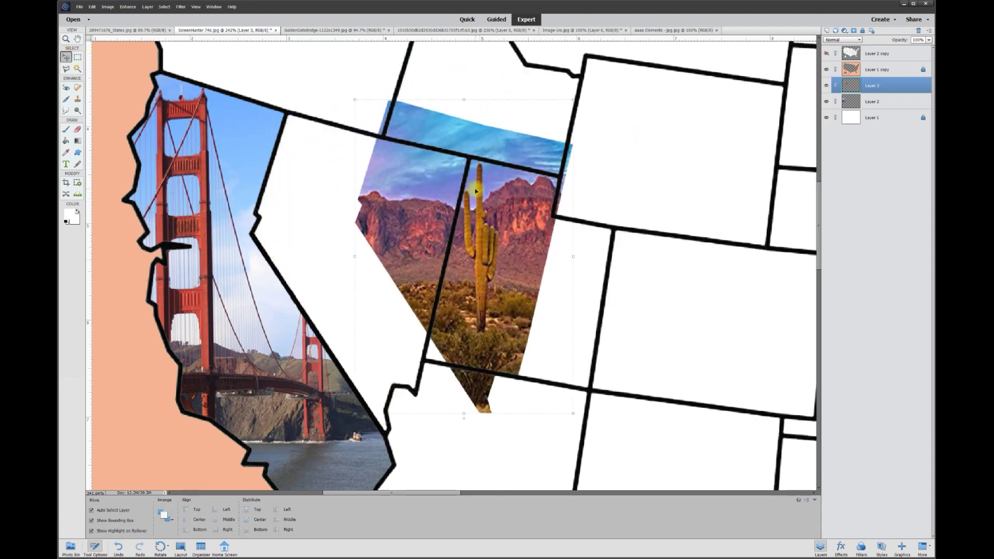
{"action": "key", "text": "ctrl+z"}
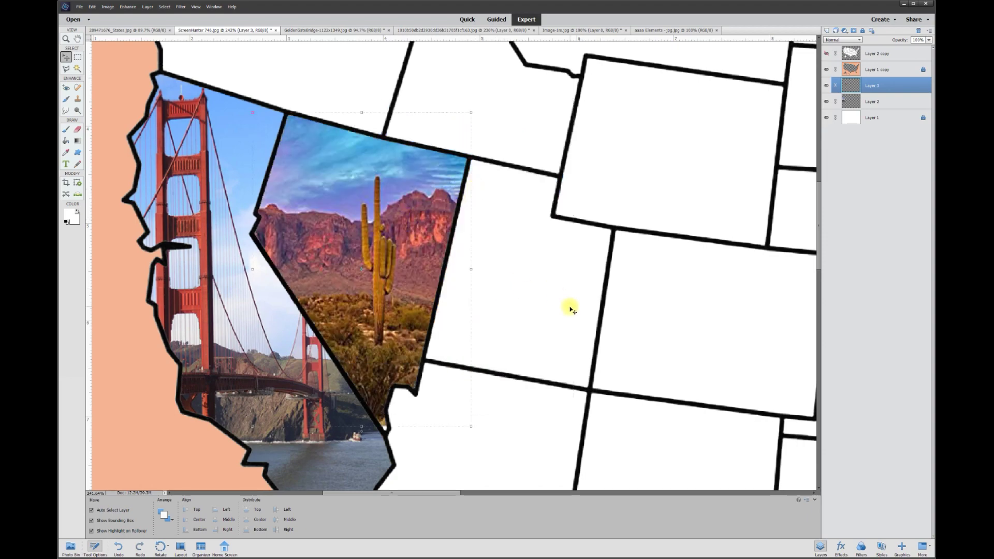
- Copy the canyon river photo into the map document and shift it so it covers Arizona
{"action": "scroll", "coordinate": [570, 310], "scroll_direction": "down", "scroll_amount": 3}
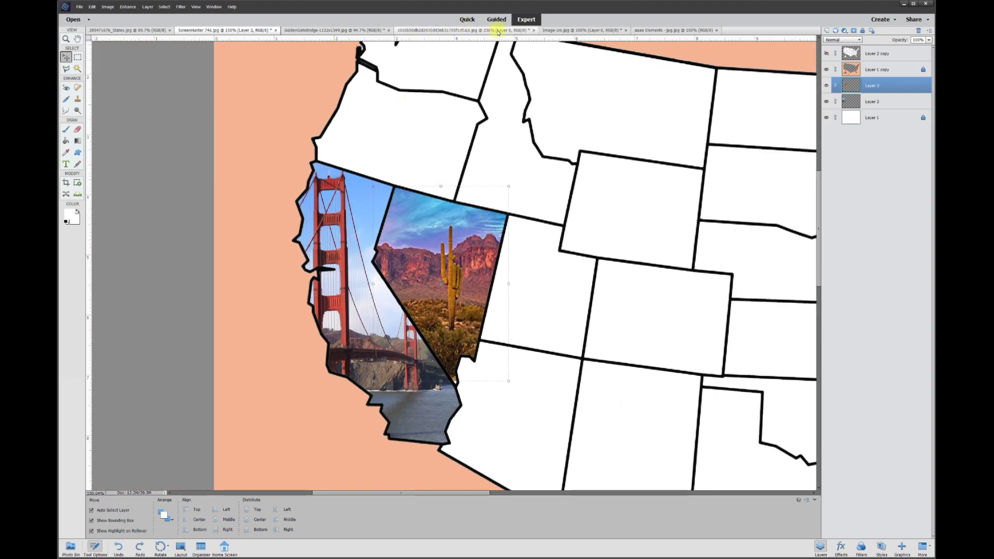
{"action": "left_click", "coordinate": [556, 30]}
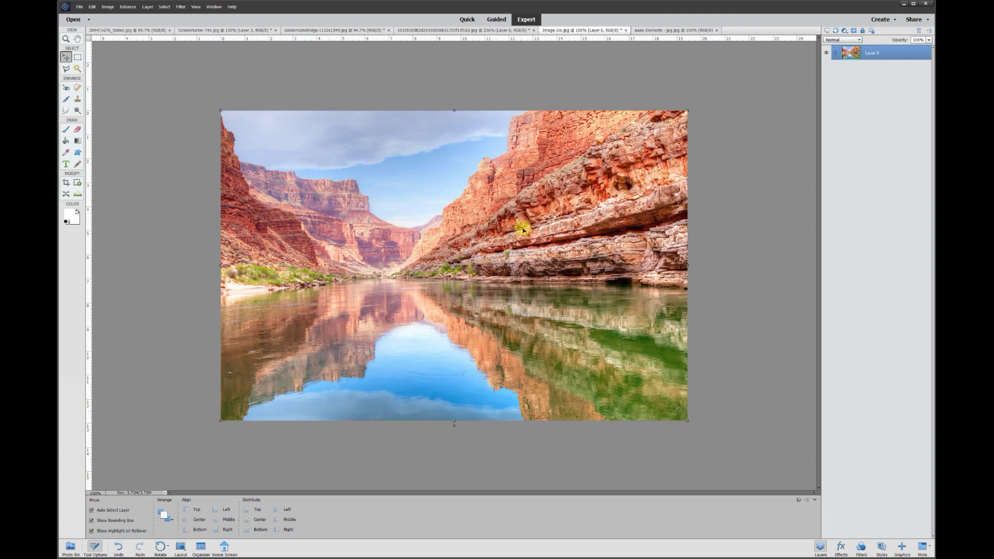
{"action": "left_click_drag", "start_coordinate": [318, 152], "coordinate": [477, 222]}
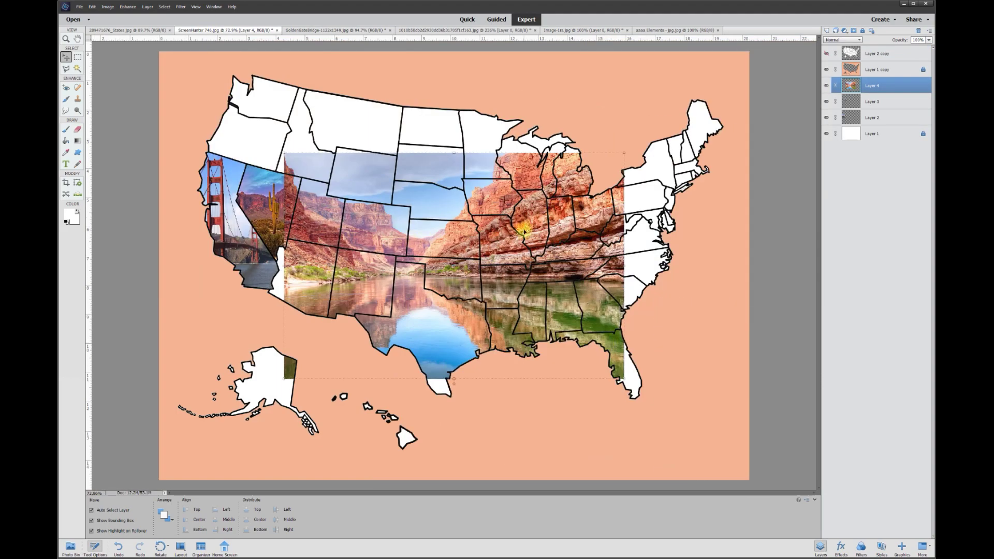
{"action": "left_click_drag", "start_coordinate": [456, 237], "coordinate": [440, 215]}
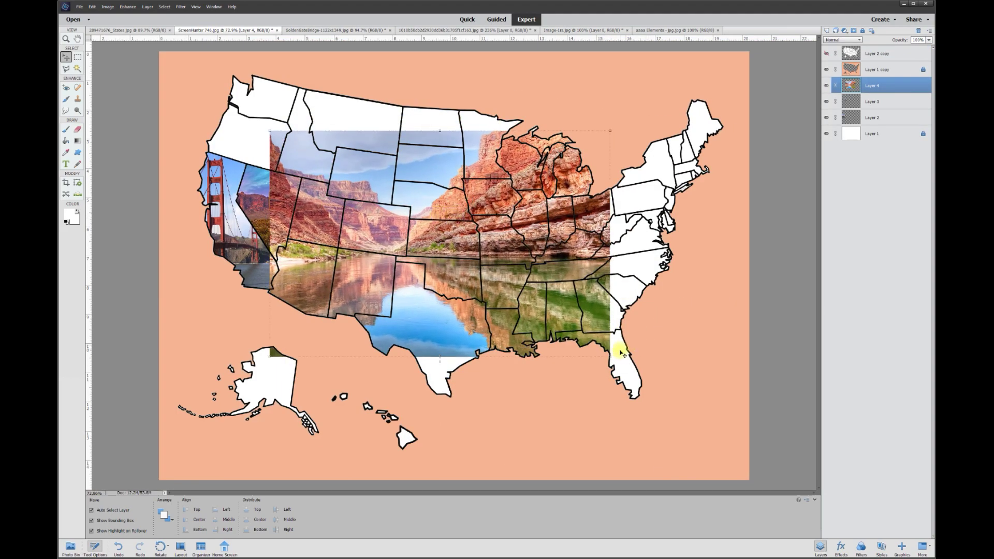
{"action": "left_click_drag", "start_coordinate": [611, 356], "coordinate": [570, 330]}
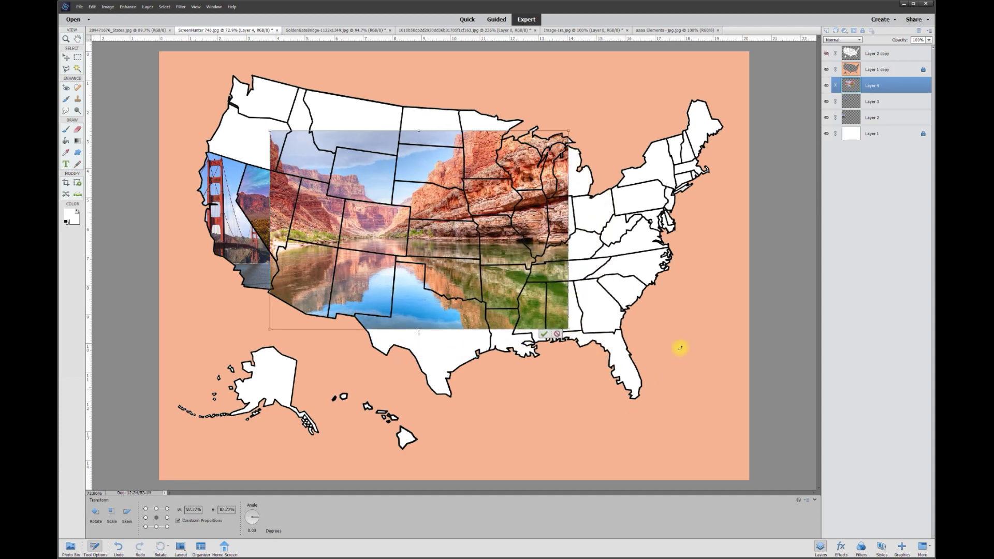
{"action": "left_click_drag", "start_coordinate": [644, 144], "coordinate": [641, 135]}
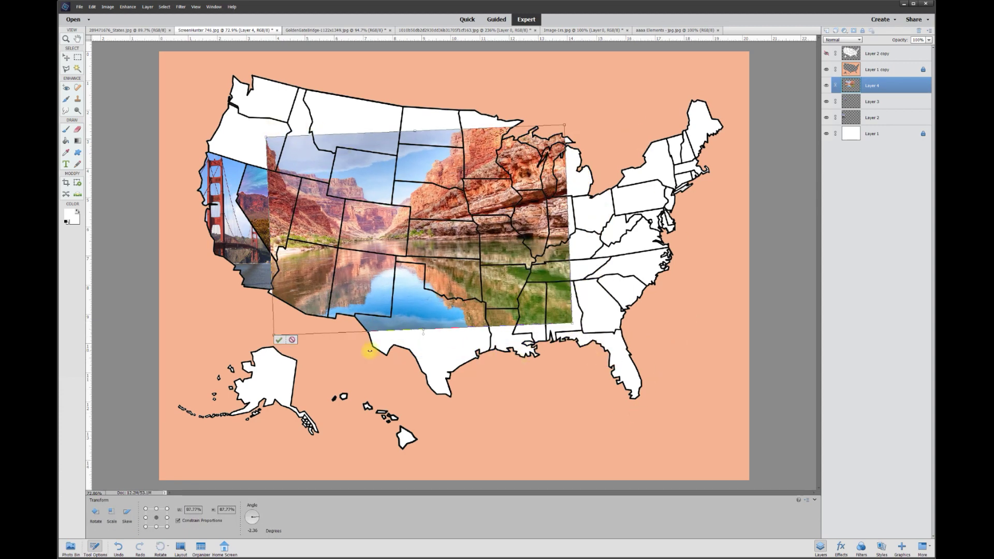
{"action": "left_click", "coordinate": [293, 340]}
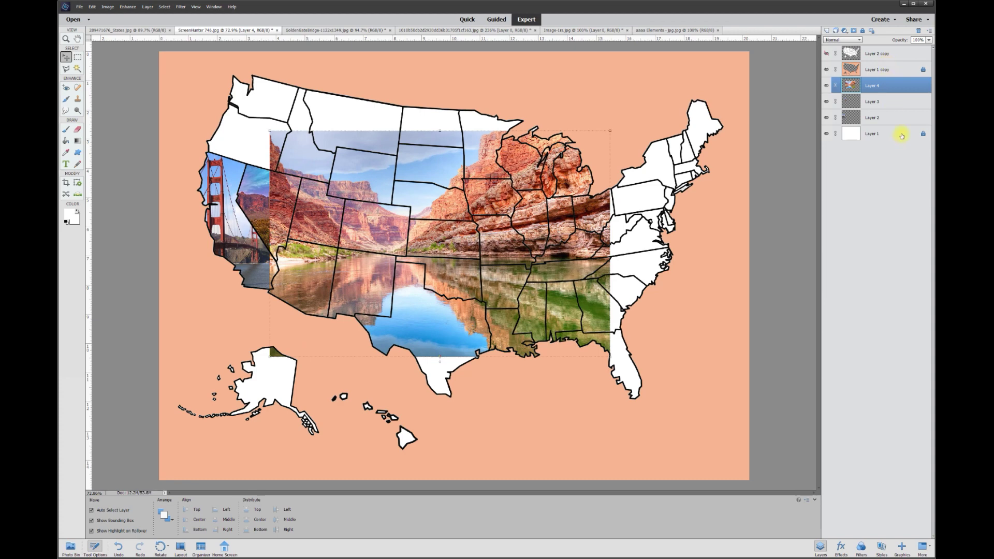
- Scale the canyon photo down proportionally to about 33% and move it over Arizona
{"action": "left_click_drag", "start_coordinate": [611, 357], "coordinate": [438, 234]}
{"action": "left_click_drag", "start_coordinate": [355, 169], "coordinate": [336, 251]}
{"action": "scroll", "coordinate": [293, 240], "scroll_direction": "up", "scroll_amount": 5}
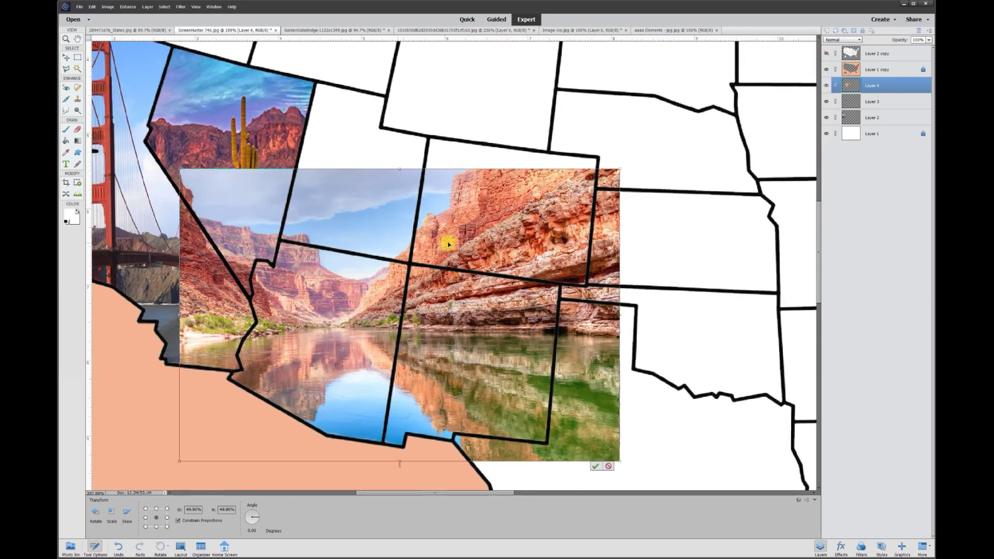
{"action": "scroll", "coordinate": [440, 253], "scroll_direction": "down", "scroll_amount": 3}
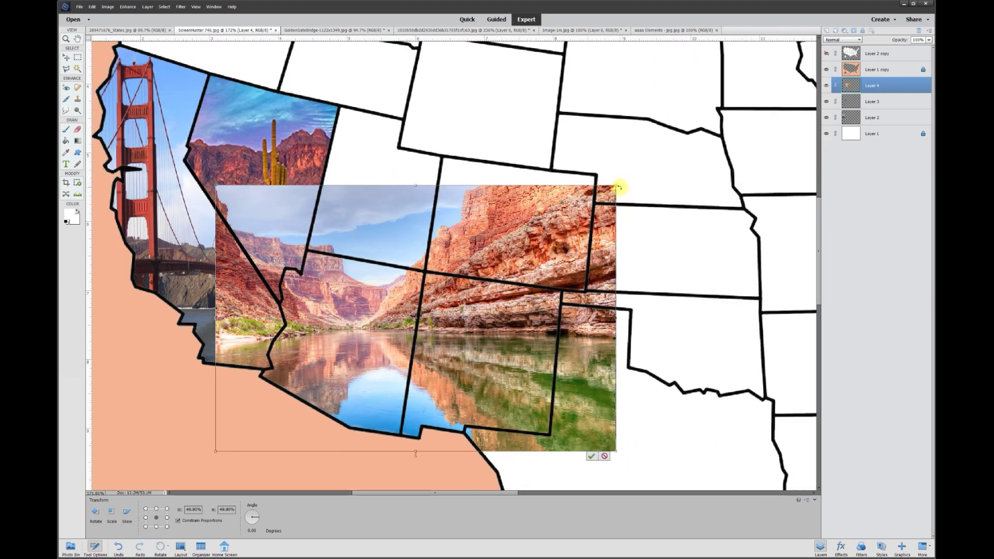
{"action": "left_click_drag", "start_coordinate": [616, 186], "coordinate": [459, 257]}
{"action": "left_click_drag", "start_coordinate": [333, 330], "coordinate": [336, 306]}
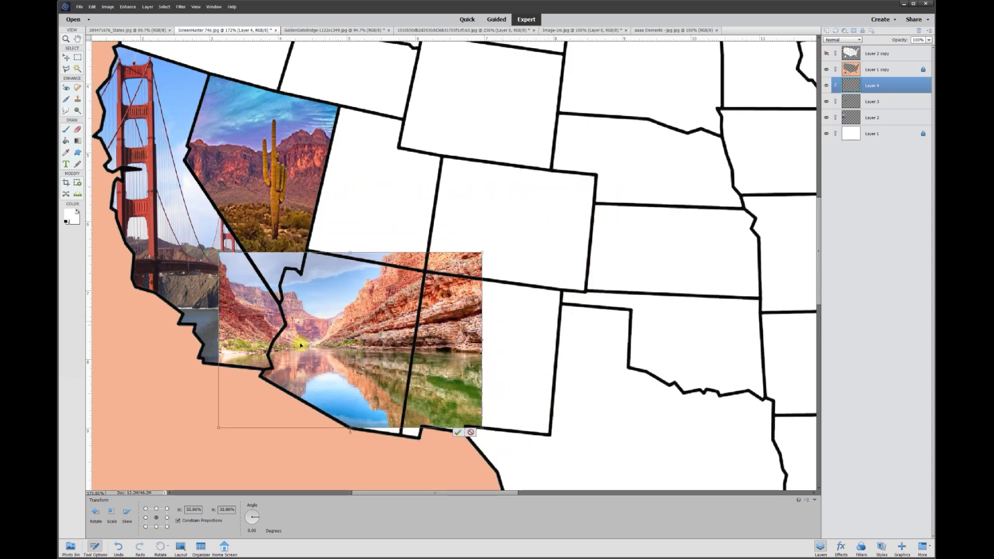
- Stretch the canyon photo to about 27% width and 34% height to fit Arizona, applying the transform
{"action": "left_click_drag", "start_coordinate": [219, 341], "coordinate": [246, 340]}
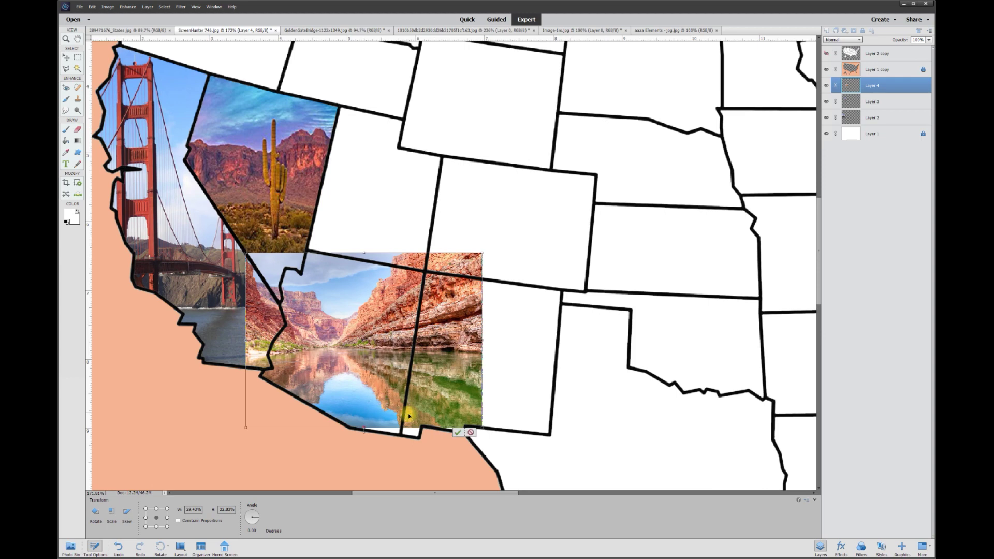
{"action": "left_click_drag", "start_coordinate": [482, 430], "coordinate": [490, 434]}
{"action": "left_click_drag", "start_coordinate": [485, 344], "coordinate": [463, 344]}
{"action": "left_click_drag", "start_coordinate": [306, 270], "coordinate": [314, 269]}
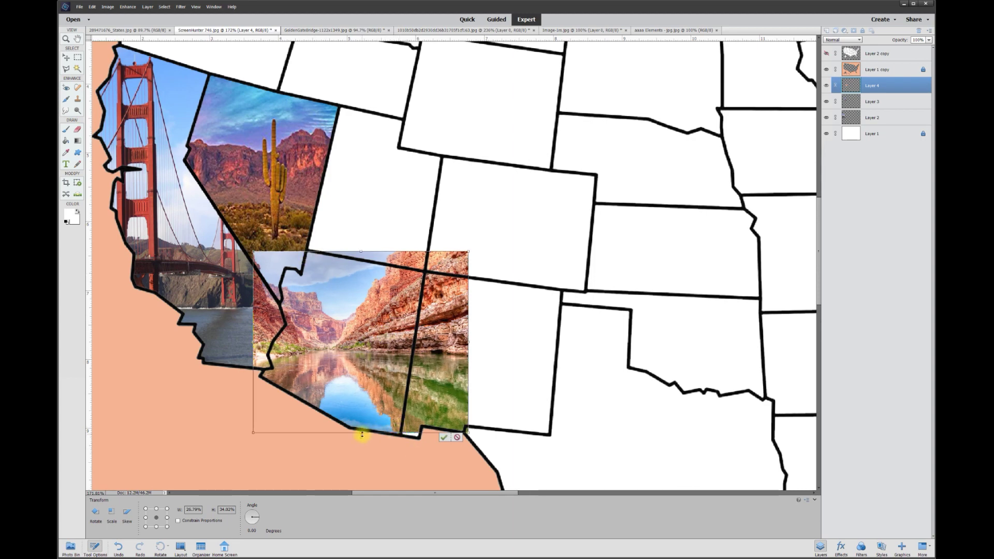
{"action": "left_click", "coordinate": [444, 437]}
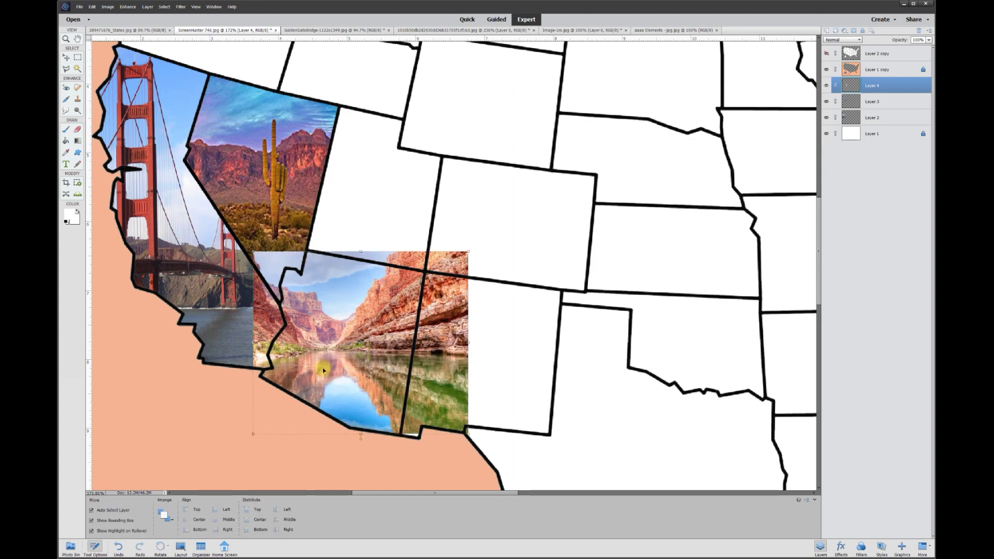
- Outline Arizona's border on the canyon photo layer with a closed Polygonal Lasso selection
{"action": "scroll", "coordinate": [325, 370], "scroll_direction": "up", "scroll_amount": 1}
{"action": "scroll", "coordinate": [325, 370], "scroll_direction": "up", "scroll_amount": 2}
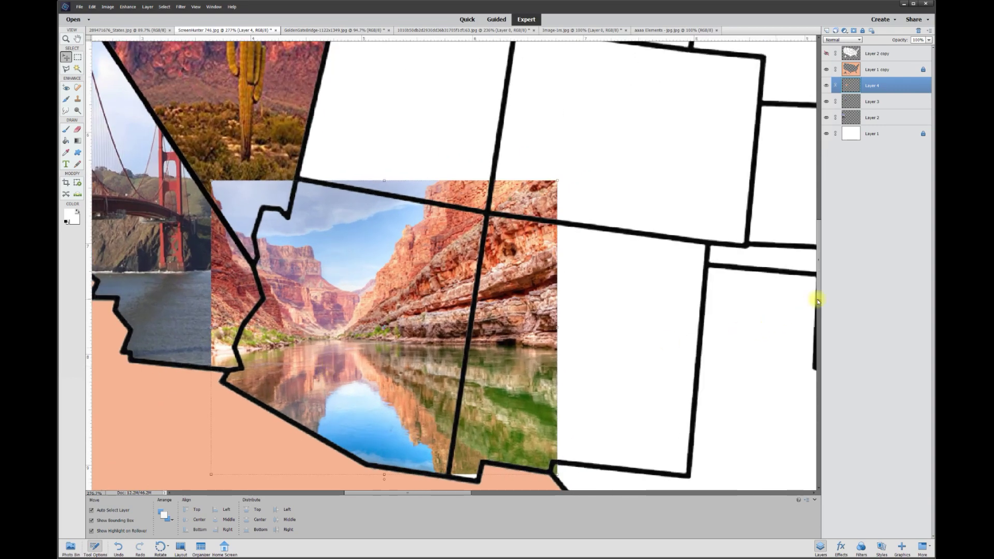
{"action": "scroll", "coordinate": [820, 295], "scroll_direction": "down", "scroll_amount": 1}
{"action": "scroll", "coordinate": [820, 295], "scroll_direction": "down", "scroll_amount": 1}
{"action": "left_click", "coordinate": [66, 68]}
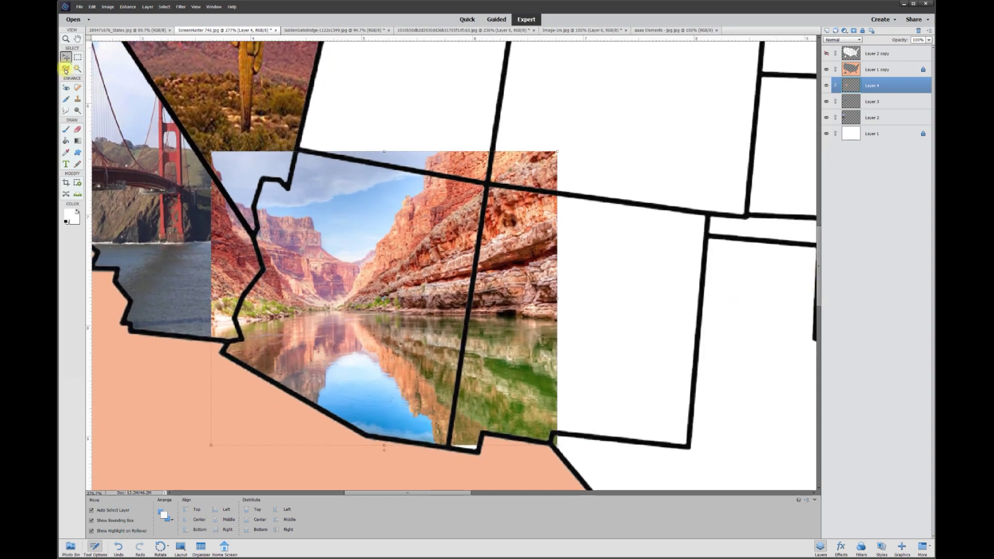
{"action": "left_click", "coordinate": [299, 151]}
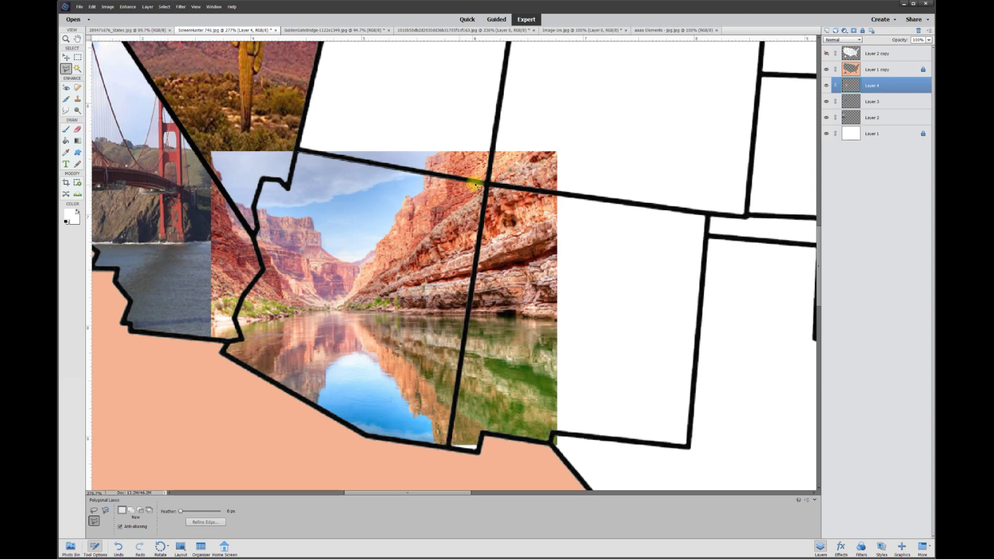
{"action": "left_click", "coordinate": [448, 445]}
{"action": "left_click", "coordinate": [366, 437]}
{"action": "left_click", "coordinate": [223, 353]}
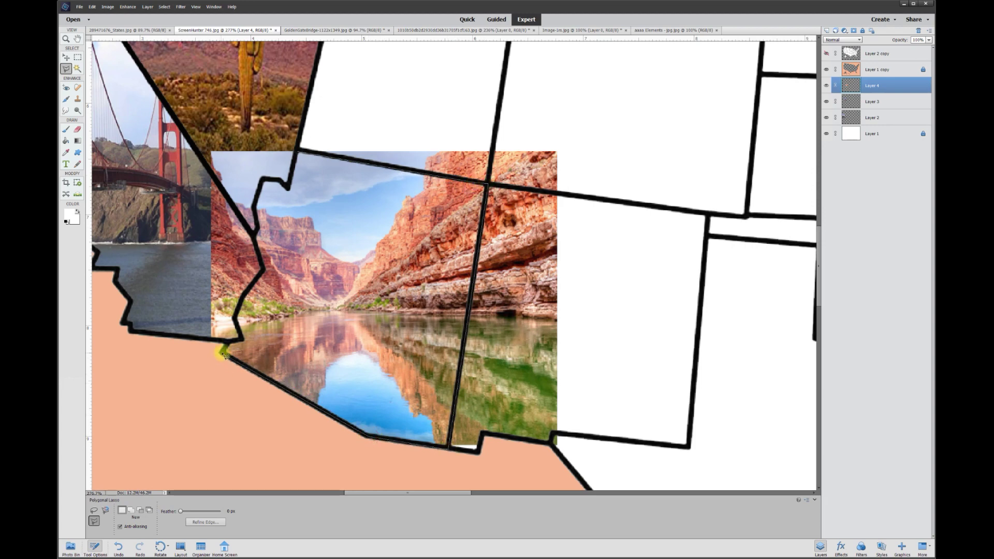
{"action": "left_click", "coordinate": [241, 340]}
{"action": "left_click", "coordinate": [264, 269]}
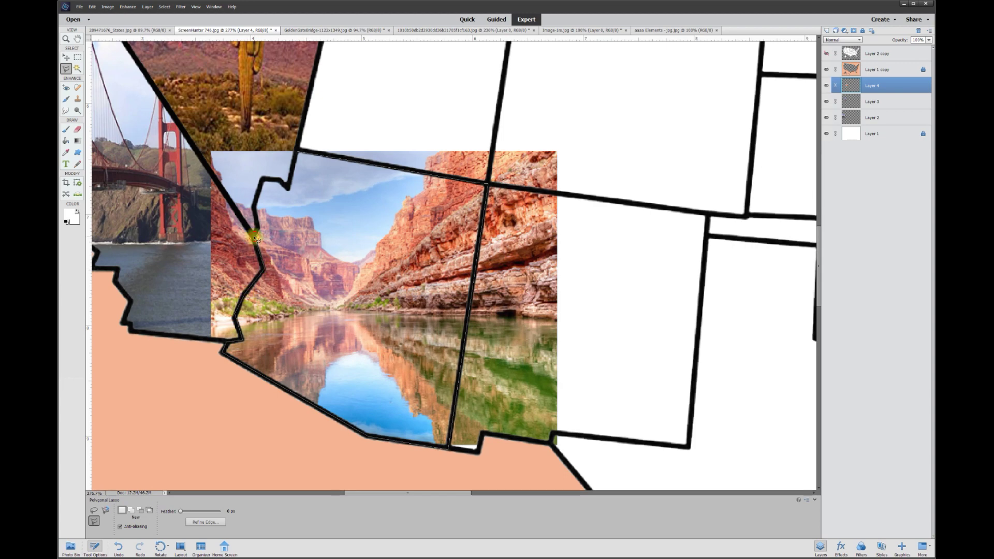
{"action": "left_click", "coordinate": [258, 205]}
{"action": "left_click", "coordinate": [288, 187]}
{"action": "left_click", "coordinate": [295, 165]}
- Invert the Arizona selection, delete the canyon photo outside the state and clear the selection
{"action": "right_click", "coordinate": [368, 270]}
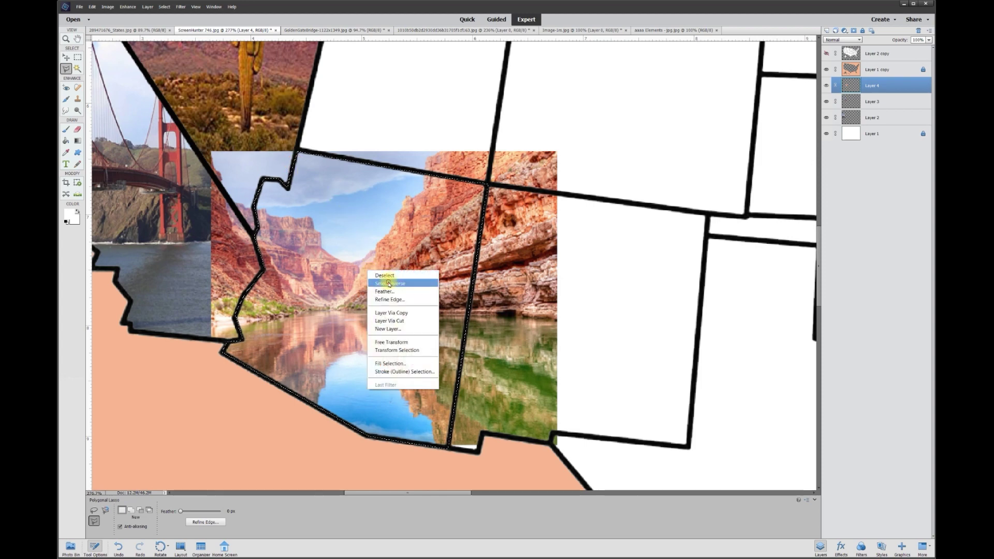
{"action": "left_click", "coordinate": [389, 283]}
{"action": "key", "text": "Delete"}
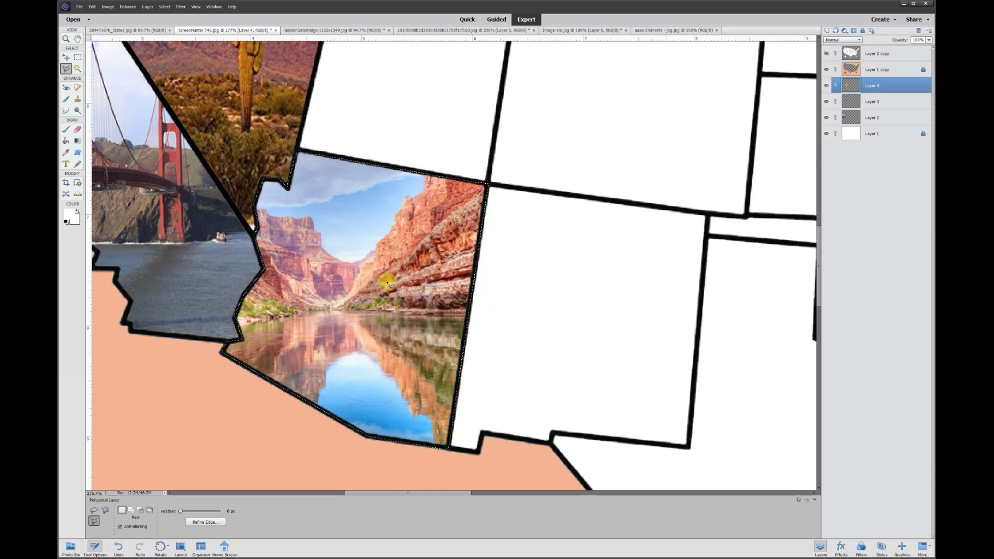
{"action": "key", "text": "ctrl+d"}
- Try moving the trimmed canyon photo over Colorado and deleting its layer, undo both changes and deselect the layer
{"action": "scroll", "coordinate": [253, 194], "scroll_direction": "down", "scroll_amount": 4}
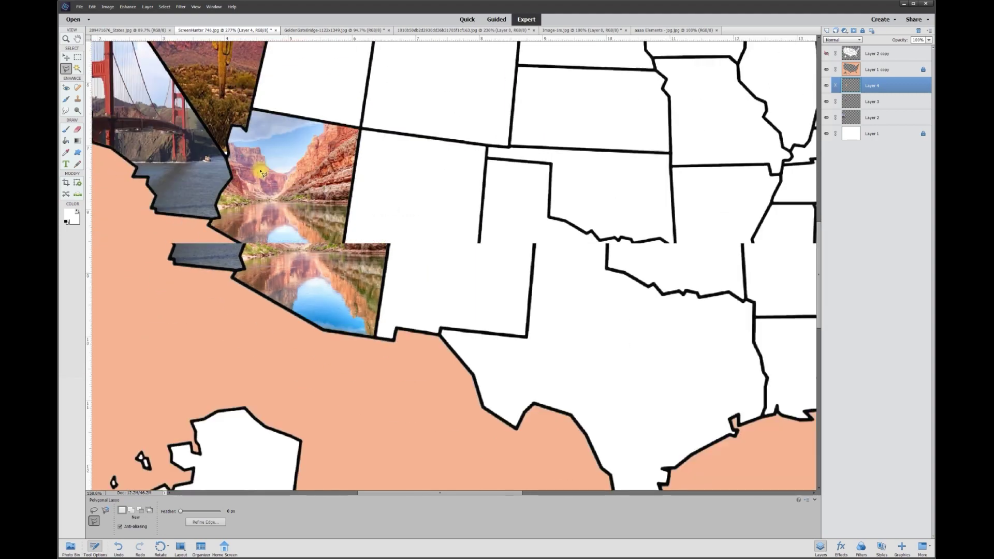
{"action": "scroll", "coordinate": [252, 195], "scroll_direction": "down", "scroll_amount": 3}
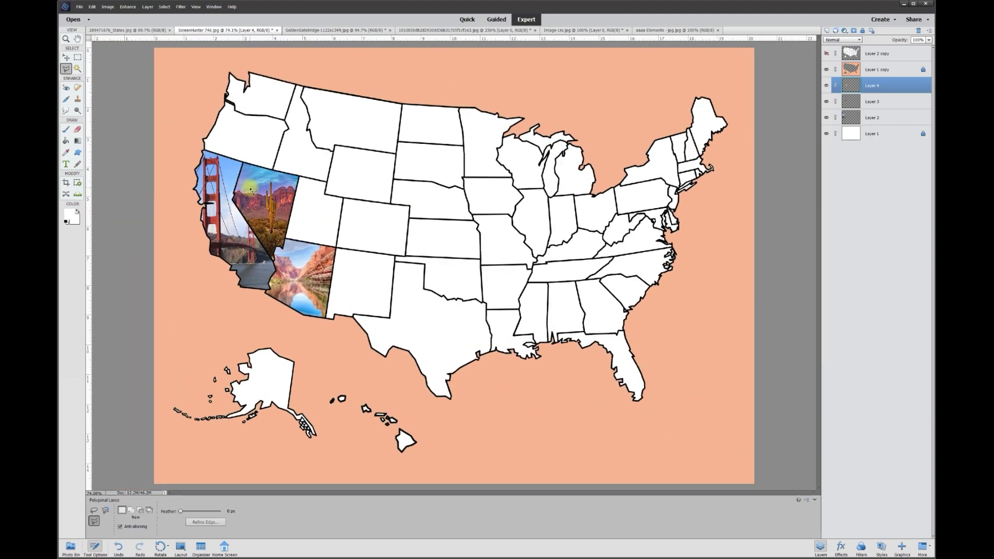
{"action": "left_click", "coordinate": [67, 57]}
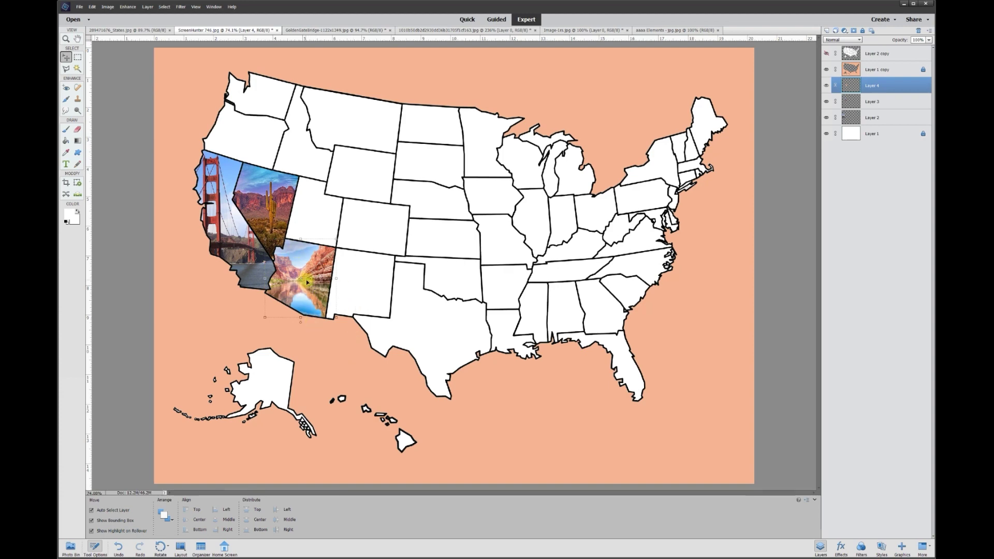
{"action": "left_click_drag", "start_coordinate": [307, 282], "coordinate": [397, 230]}
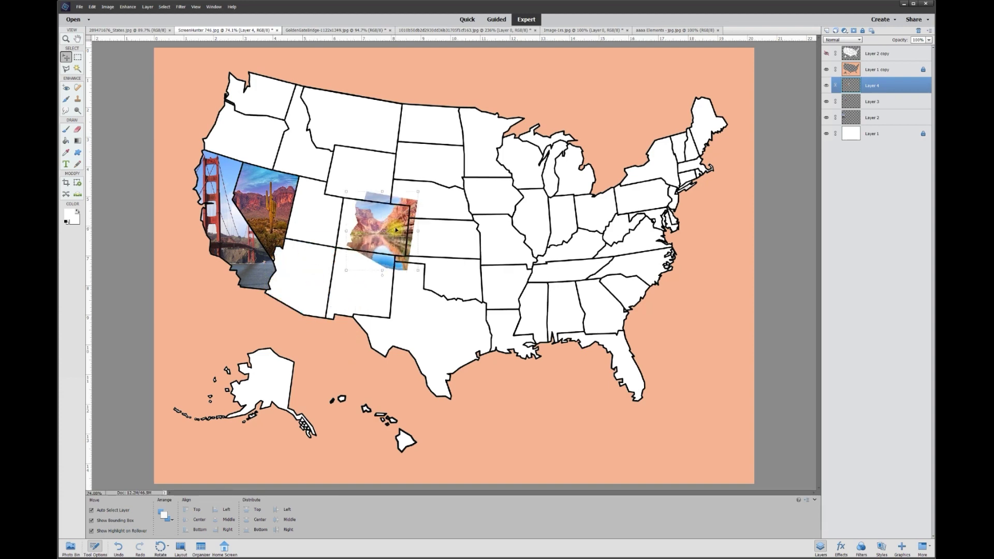
{"action": "key", "text": "Delete"}
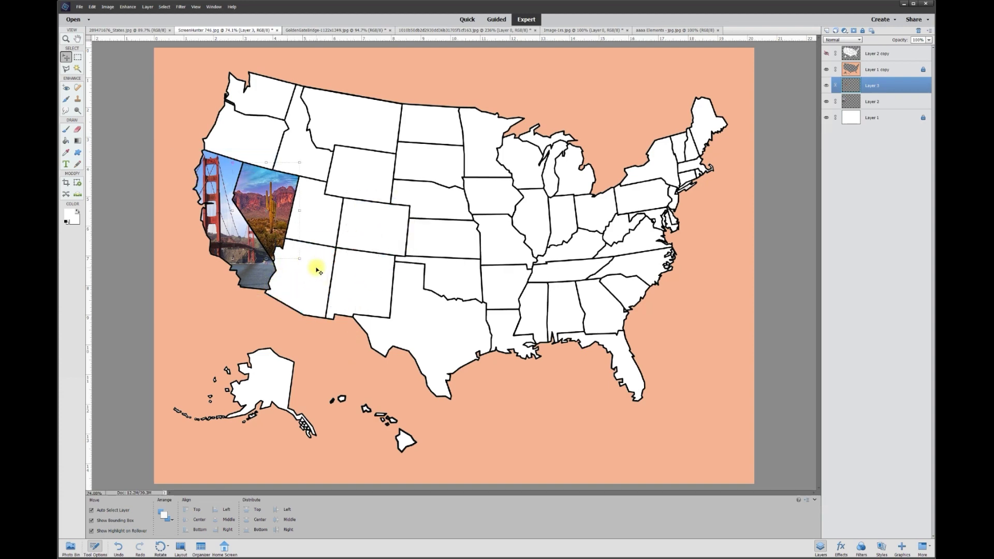
{"action": "key", "text": "ctrl+z"}
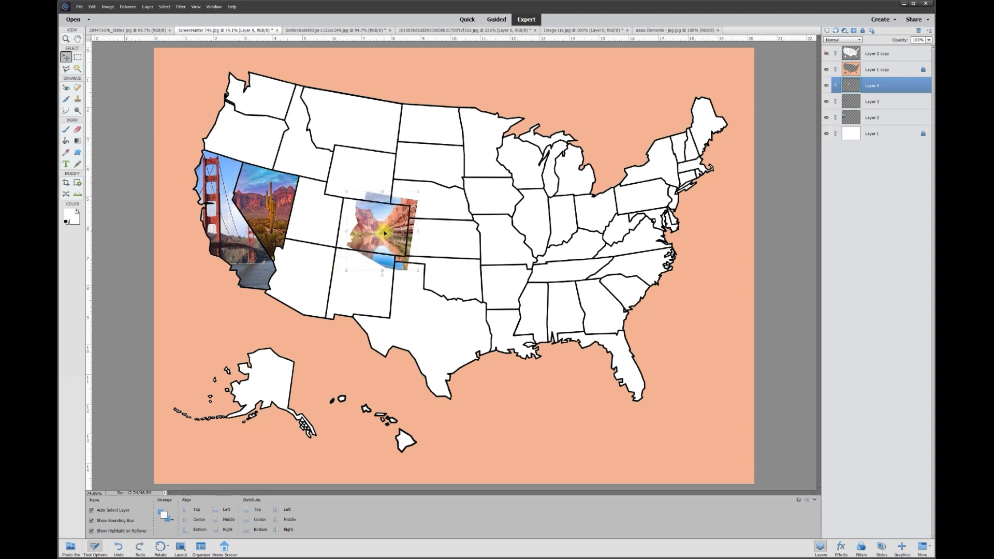
{"action": "key", "text": "ctrl+z"}
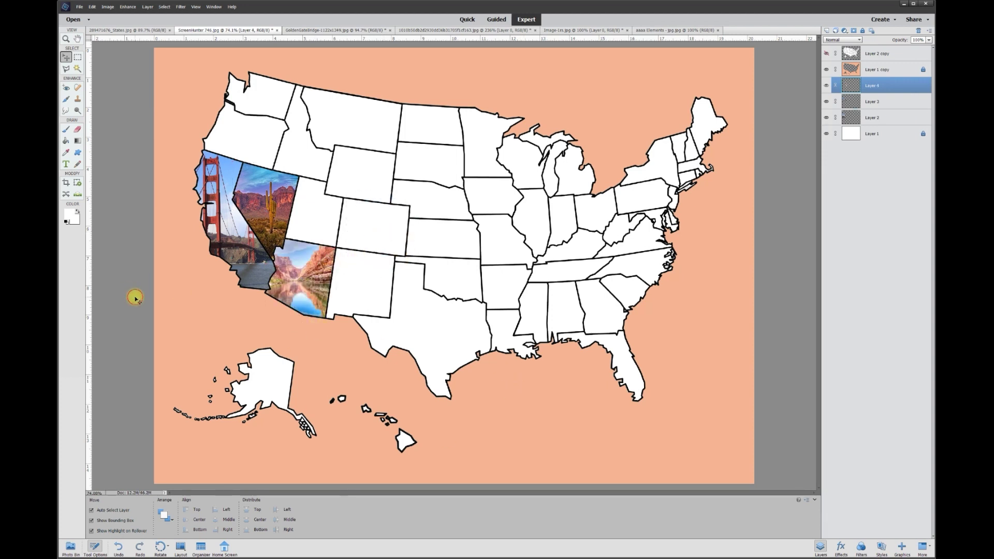
{"action": "left_click", "coordinate": [129, 296]}
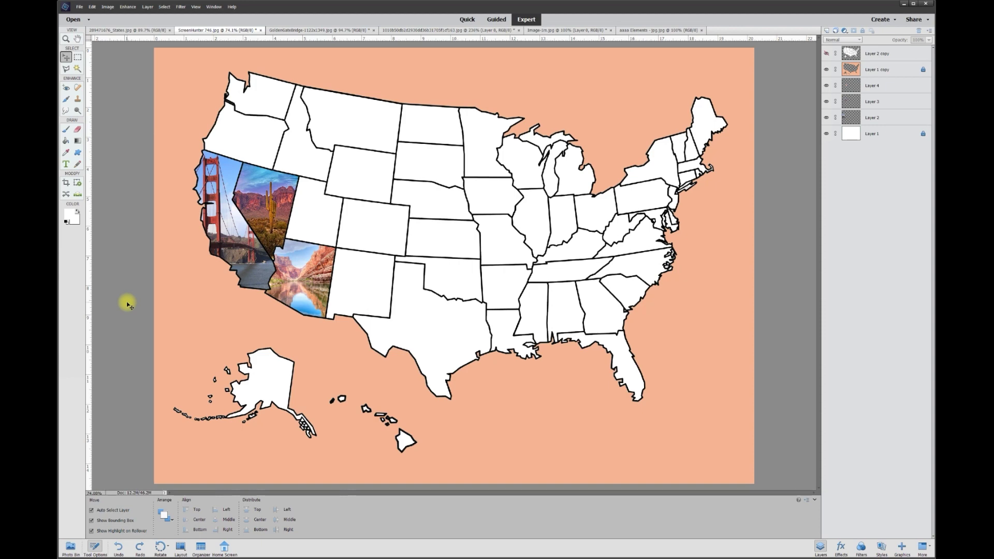